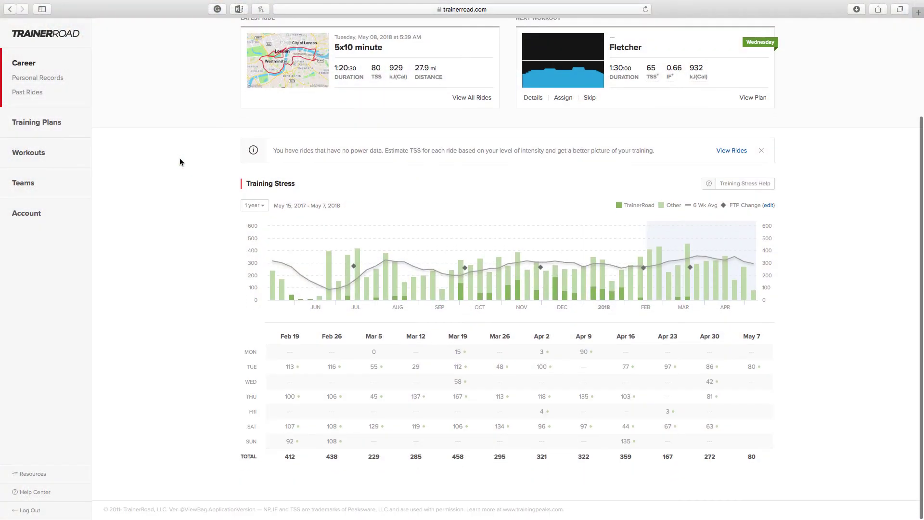
From the Nov 13 week, open the alpe du zwift 2nd attempt ride and select 0:15:50–1:14:15 on its chart
{"action": "left_click", "coordinate": [517, 274]}
{"action": "scroll", "coordinate": [441, 290], "scroll_direction": "down", "scroll_amount": 3}
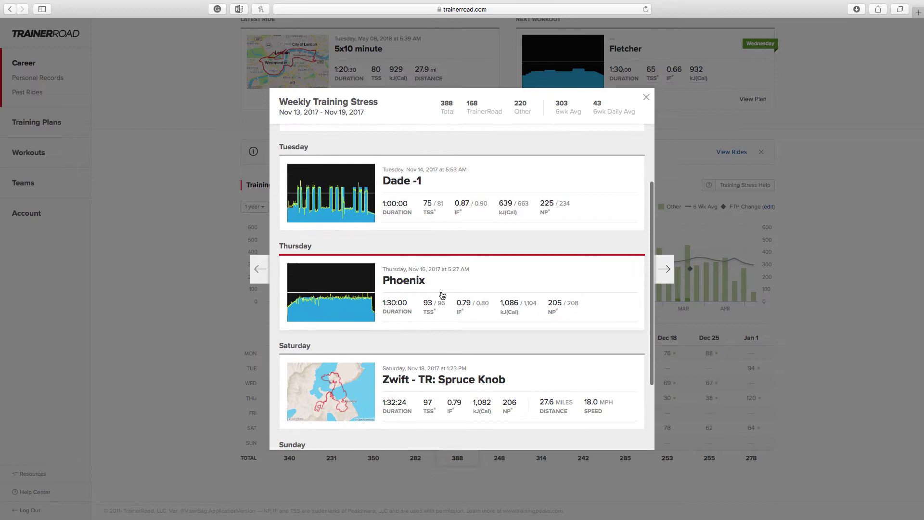
{"action": "scroll", "coordinate": [442, 296], "scroll_direction": "down", "scroll_amount": 3}
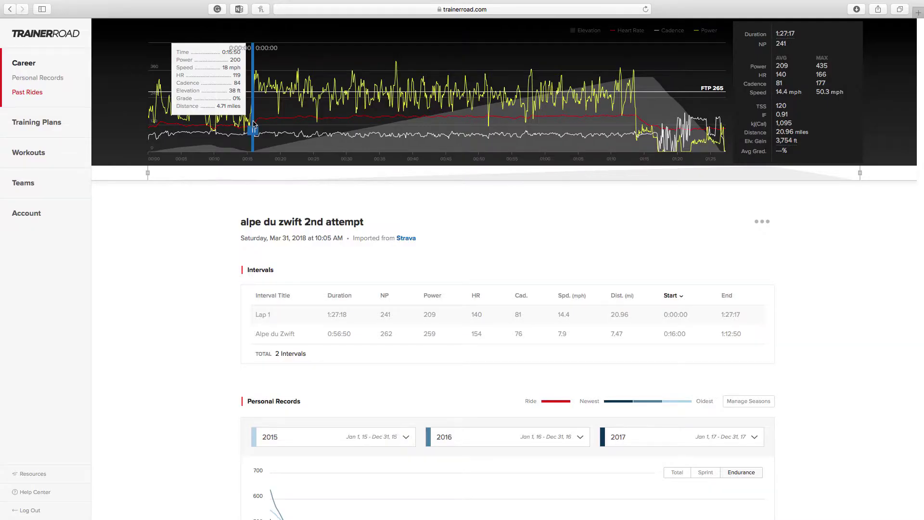
{"action": "left_click_drag", "start_coordinate": [251, 126], "coordinate": [639, 139]}
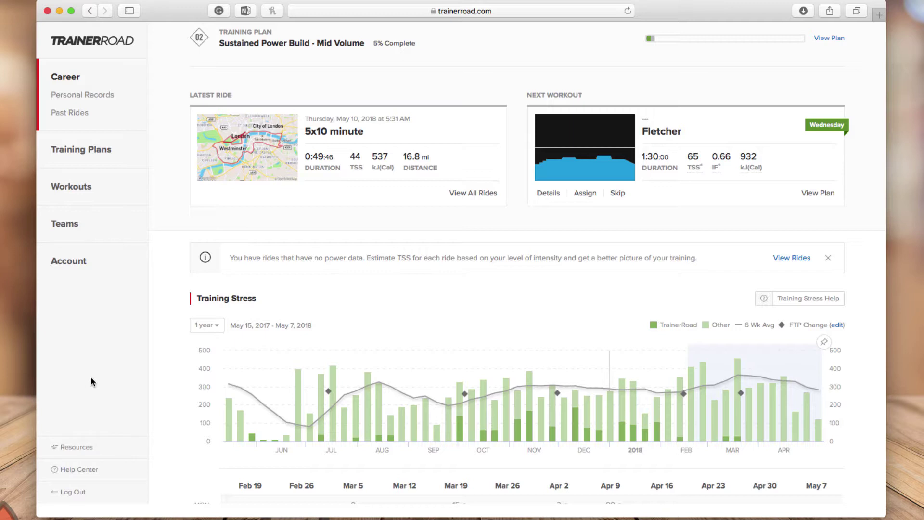
Scroll the Career page down to the Training Stress weekly table's TOTAL row
{"action": "scroll", "coordinate": [166, 374], "scroll_direction": "down", "scroll_amount": 5}
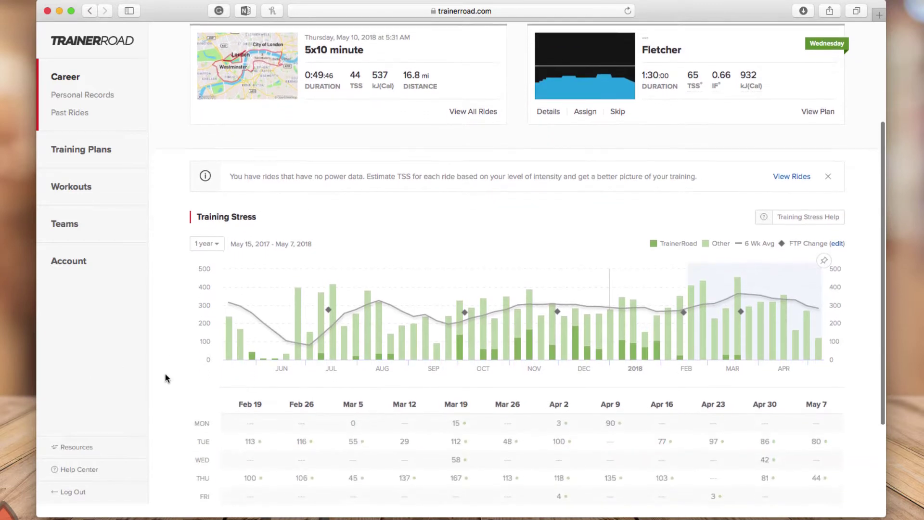
{"action": "scroll", "coordinate": [165, 375], "scroll_direction": "down", "scroll_amount": 3}
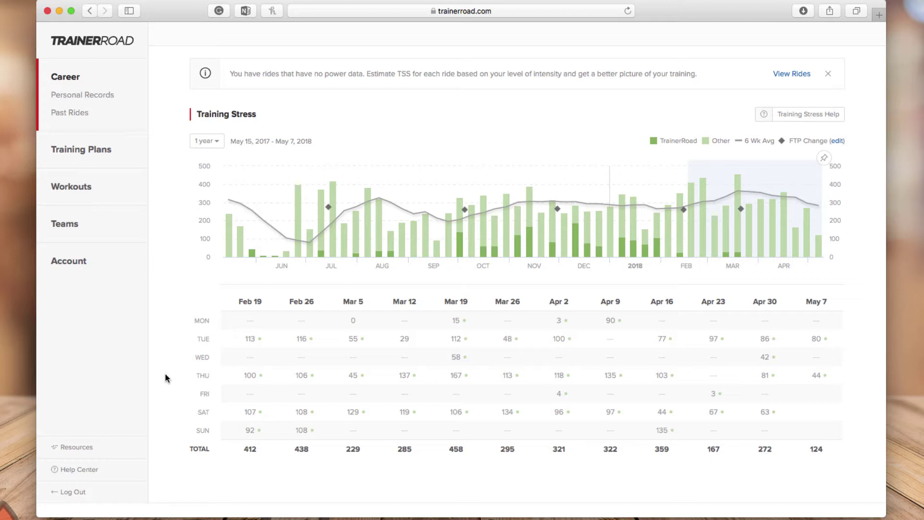
{"action": "left_click", "coordinate": [77, 268]}
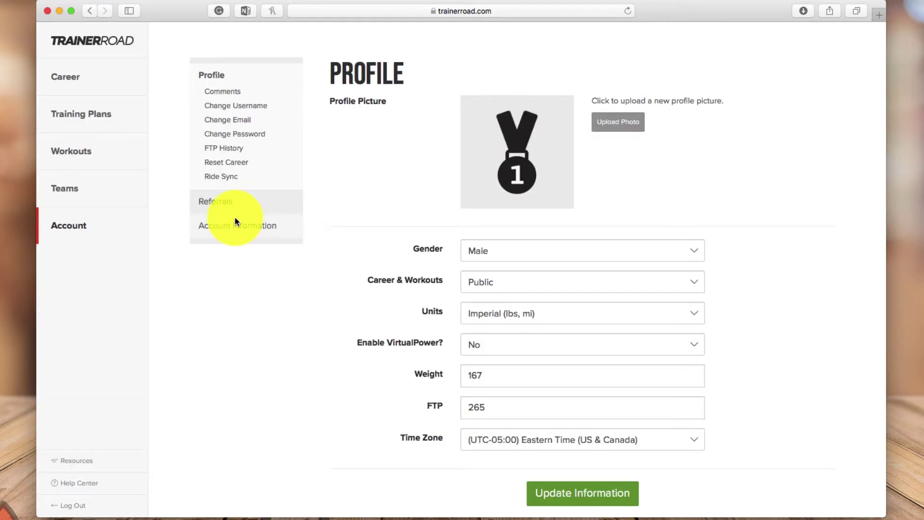
{"action": "left_click", "coordinate": [243, 149]}
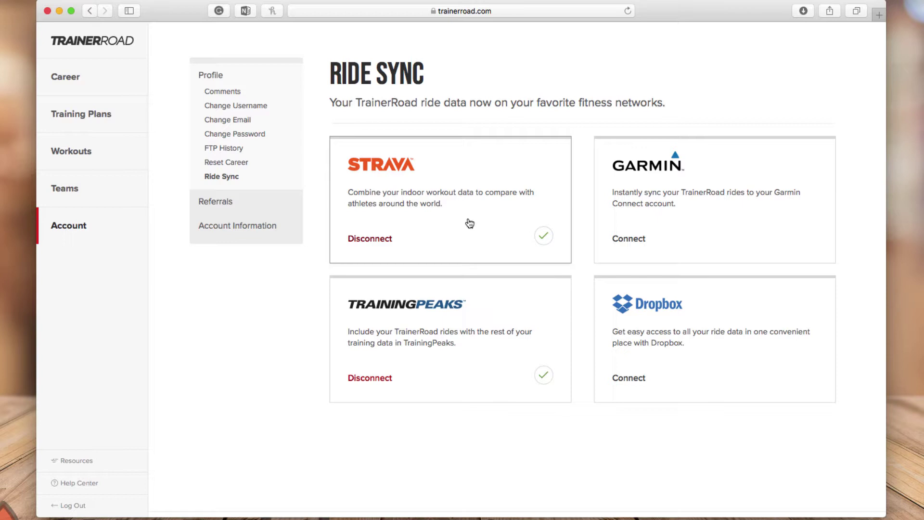
{"action": "left_click", "coordinate": [70, 78]}
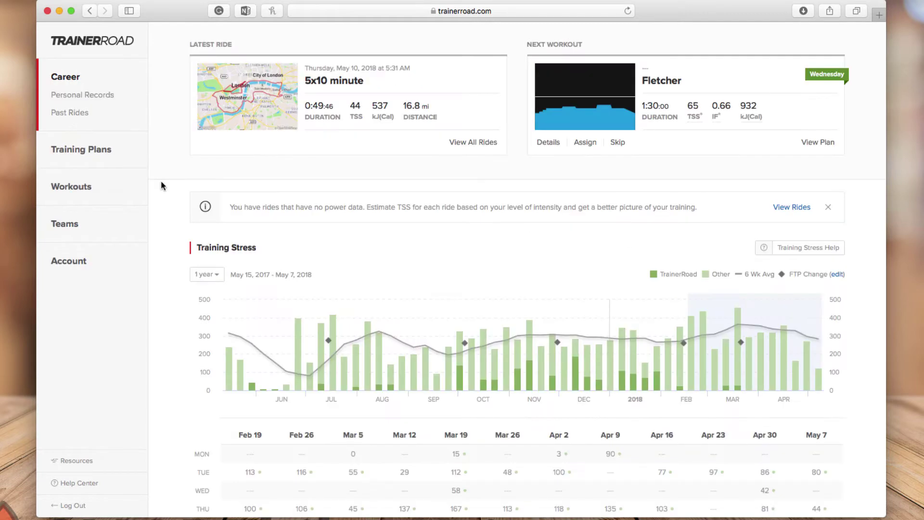
Show Past Rides (1038 rides), opening and closing the Import Ride dialog along the way
{"action": "left_click", "coordinate": [77, 115]}
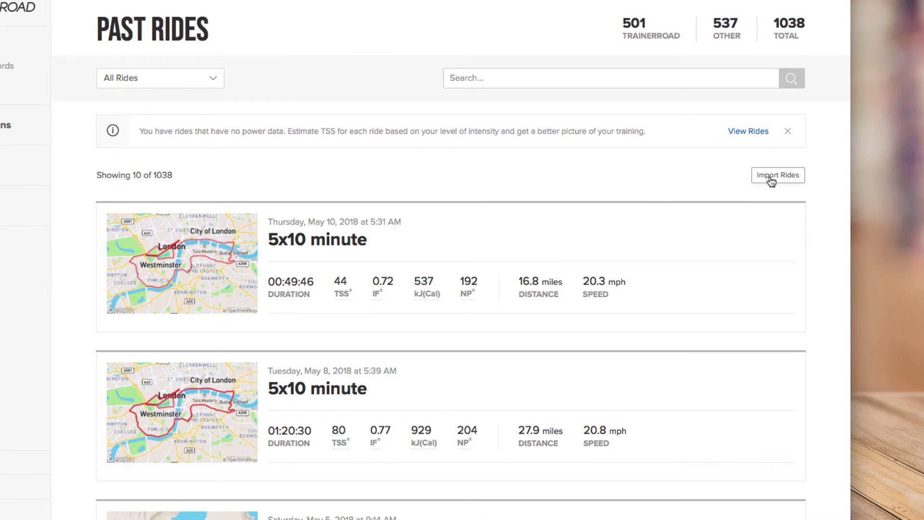
{"action": "left_click", "coordinate": [765, 173]}
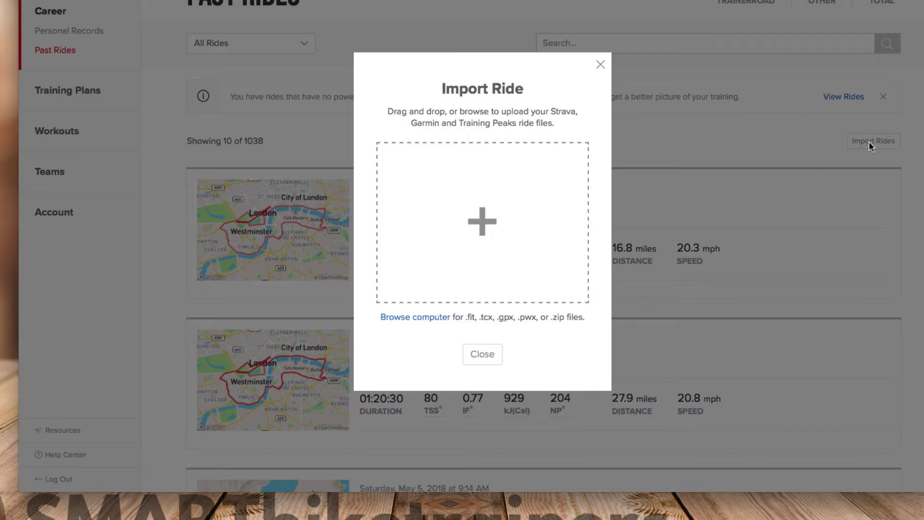
{"action": "left_click", "coordinate": [600, 64]}
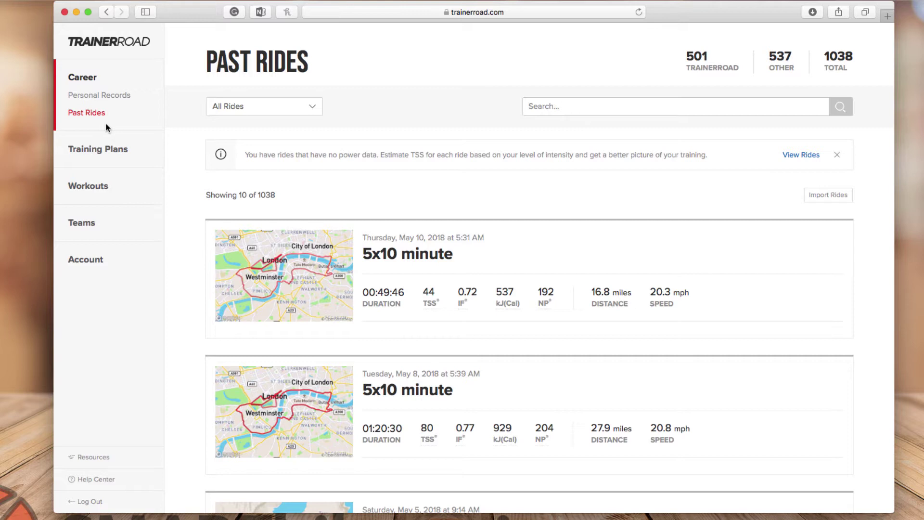
Back on Career, use the June bar to show the May 22–Aug 7 weeks in the TSS table
{"action": "left_click", "coordinate": [83, 78]}
{"action": "scroll", "coordinate": [740, 308], "scroll_direction": "down", "scroll_amount": 5}
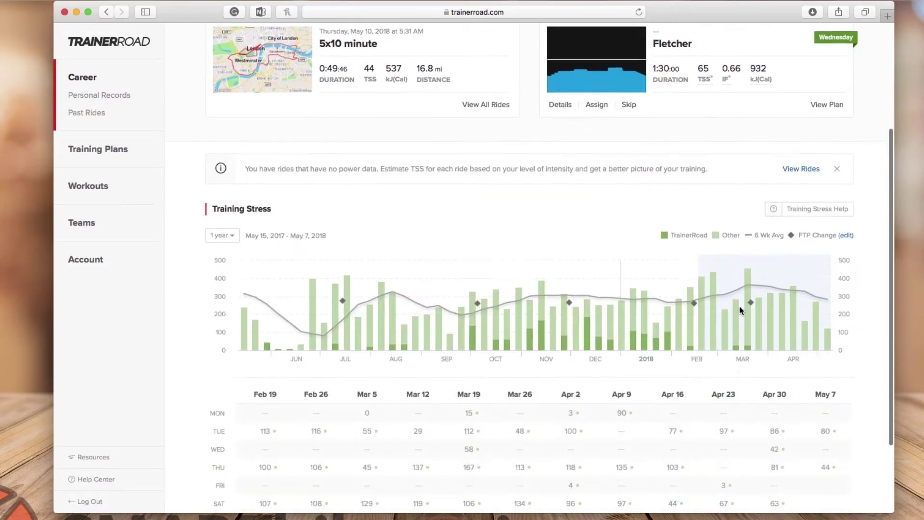
{"action": "scroll", "coordinate": [755, 298], "scroll_direction": "down", "scroll_amount": 2}
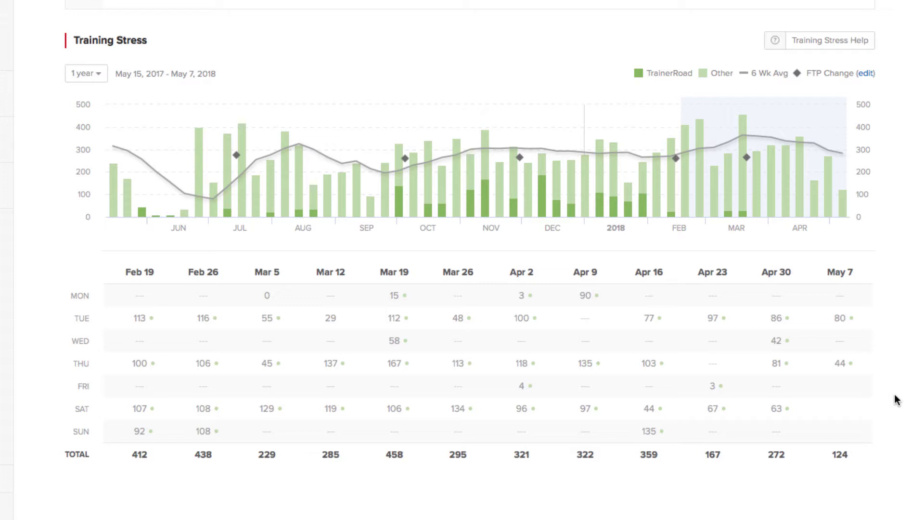
{"action": "left_click", "coordinate": [215, 200]}
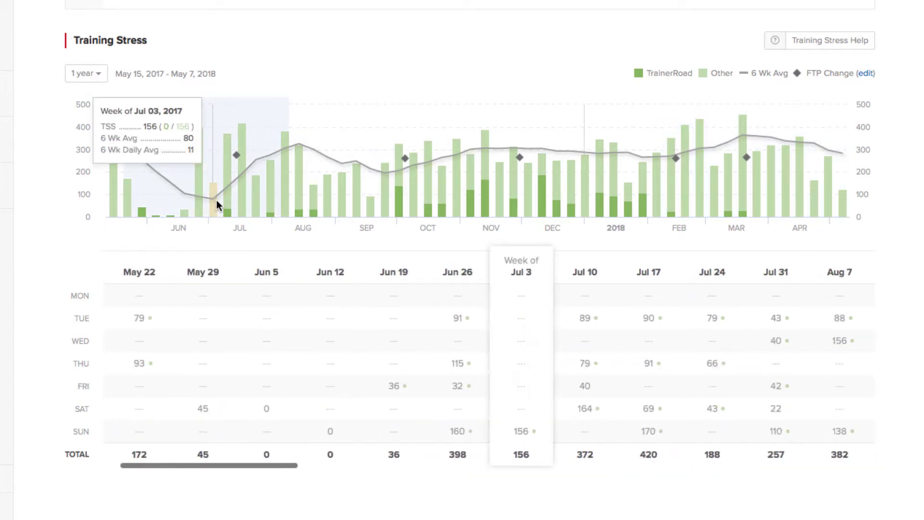
{"action": "mouse_move", "coordinate": [236, 154]}
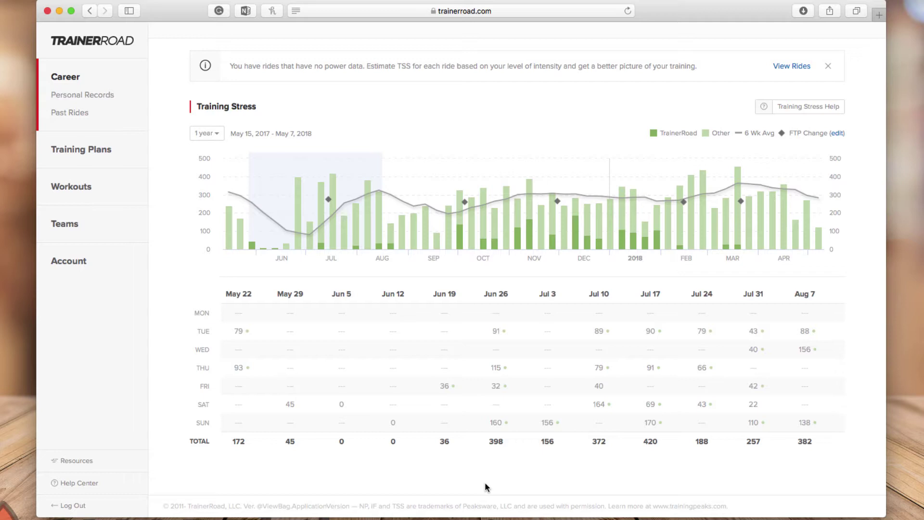
Shift the TSS table to Oct 2–Dec 18, opening and closing the Oct 2 and Nov 13 ride lists
{"action": "left_click", "coordinate": [460, 236]}
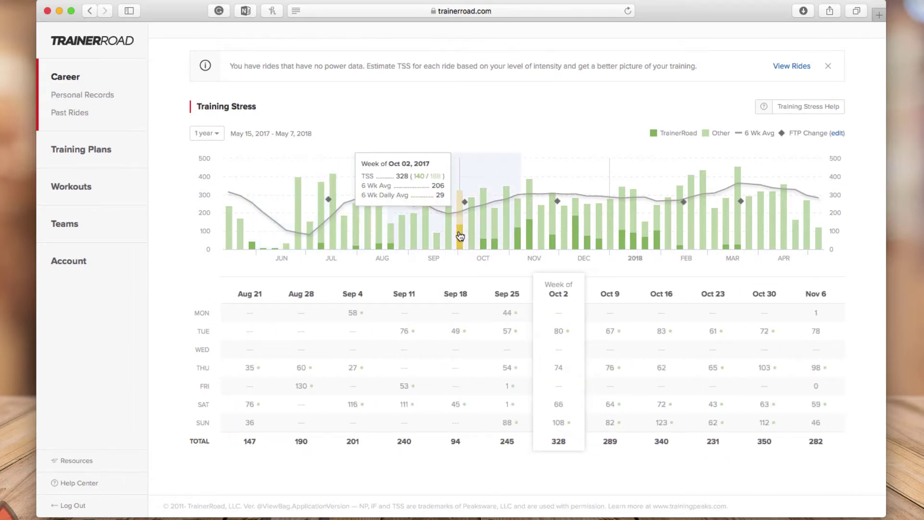
{"action": "left_click", "coordinate": [459, 236]}
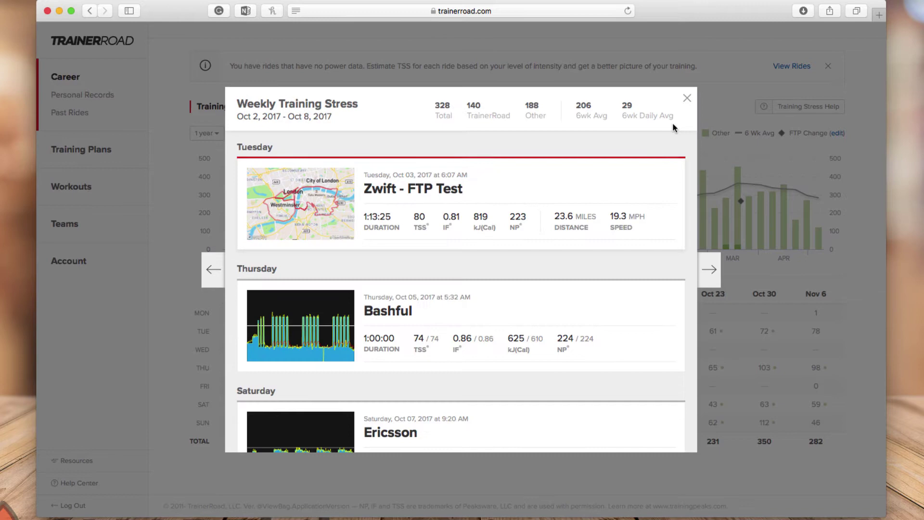
{"action": "left_click", "coordinate": [687, 98]}
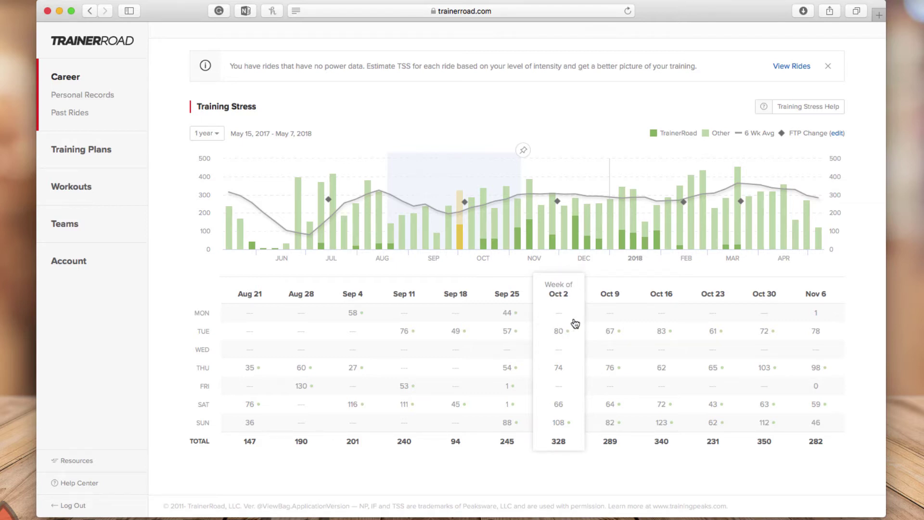
{"action": "mouse_move", "coordinate": [530, 214]}
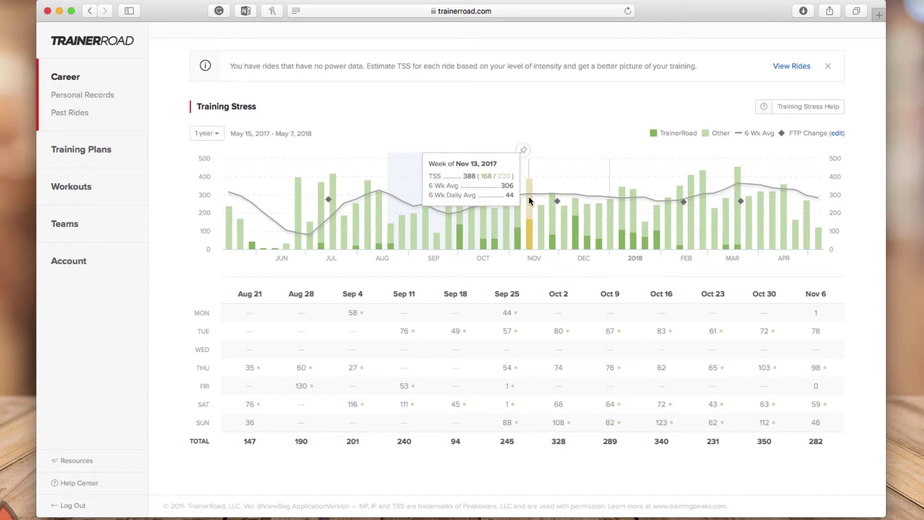
{"action": "left_click", "coordinate": [529, 206]}
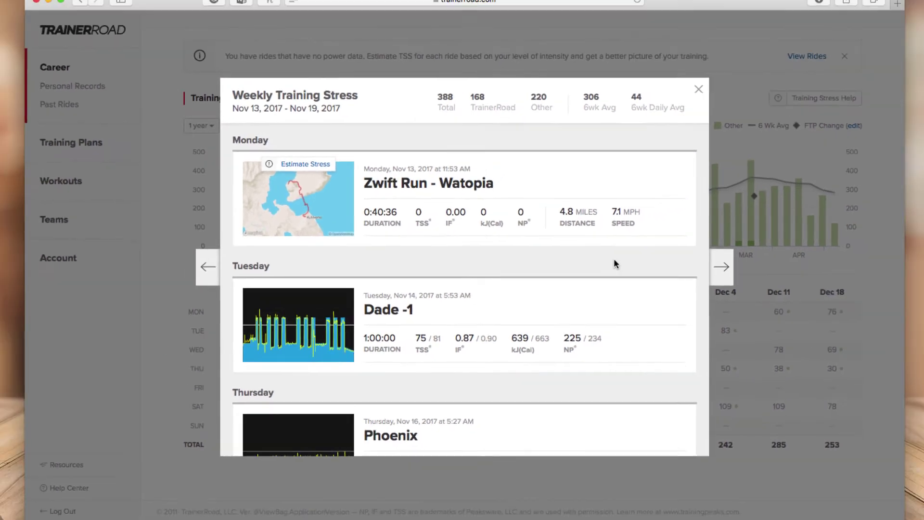
{"action": "left_click", "coordinate": [862, 269]}
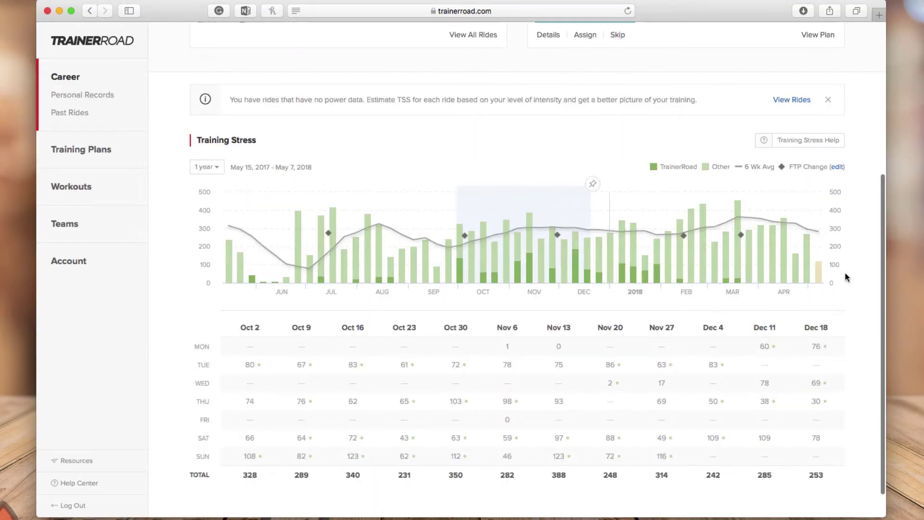
Open the season manager listing the existing 2015–2018 seasons
{"action": "scroll", "coordinate": [861, 270], "scroll_direction": "down", "scroll_amount": 1}
{"action": "scroll", "coordinate": [846, 277], "scroll_direction": "up", "scroll_amount": 5}
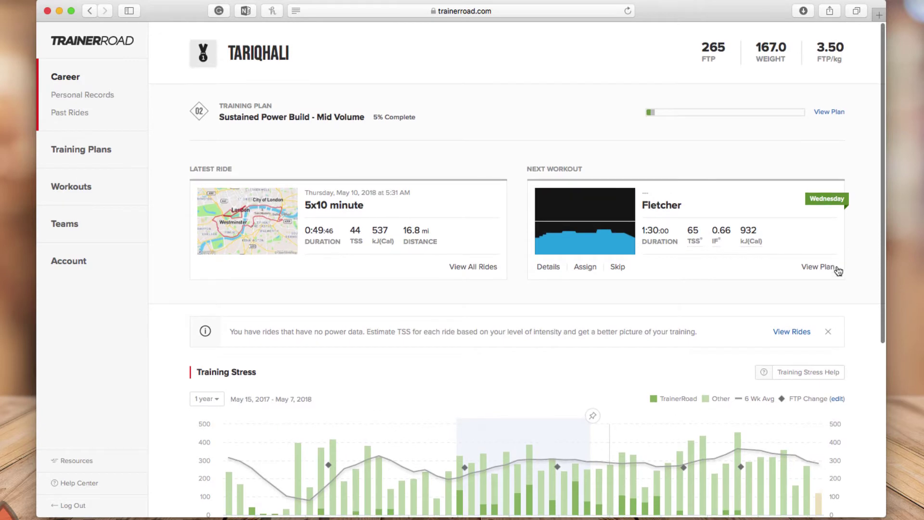
{"action": "scroll", "coordinate": [227, 185], "scroll_direction": "down", "scroll_amount": 2}
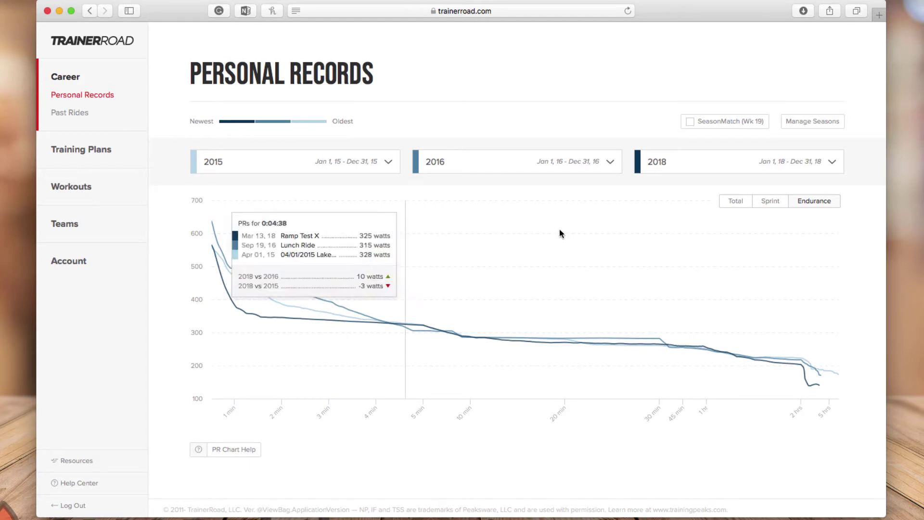
{"action": "left_click", "coordinate": [816, 120]}
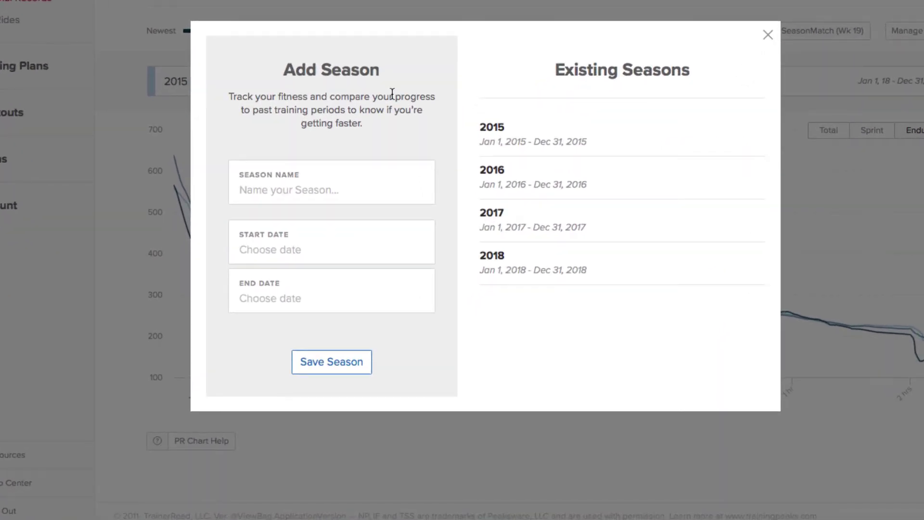
Try the new season's name and start date fields, then close the season manager
{"action": "left_click", "coordinate": [258, 192]}
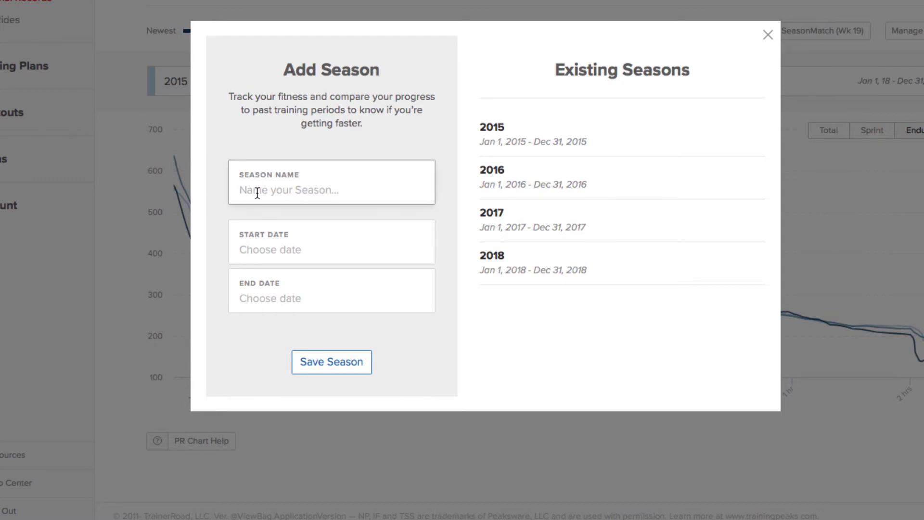
{"action": "left_click", "coordinate": [295, 254]}
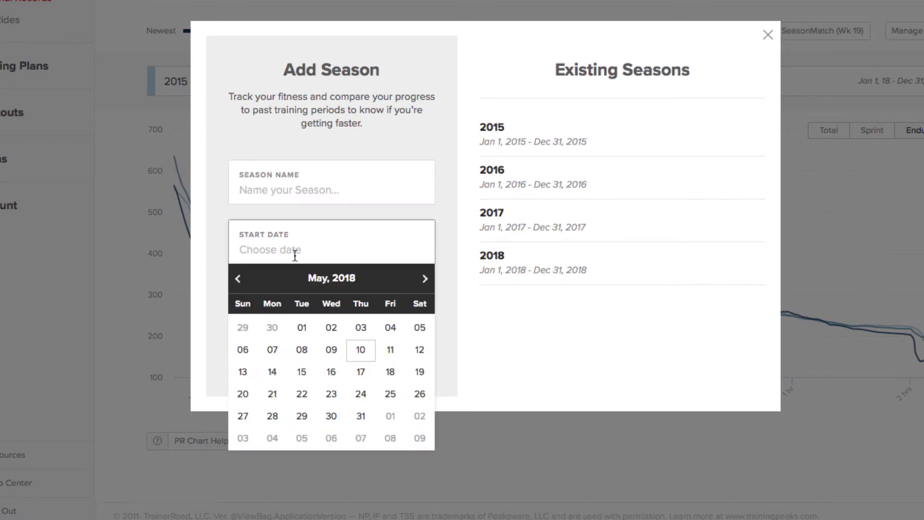
{"action": "left_click", "coordinate": [446, 248]}
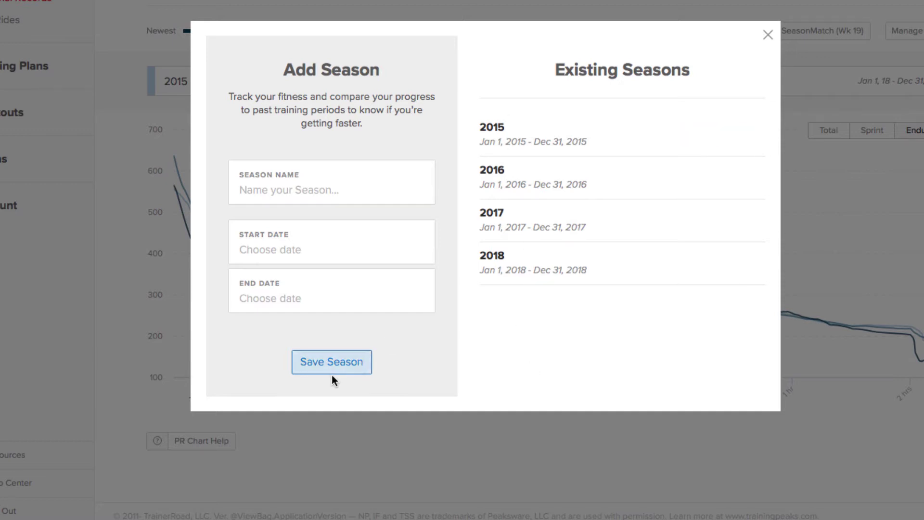
{"action": "mouse_move", "coordinate": [645, 284]}
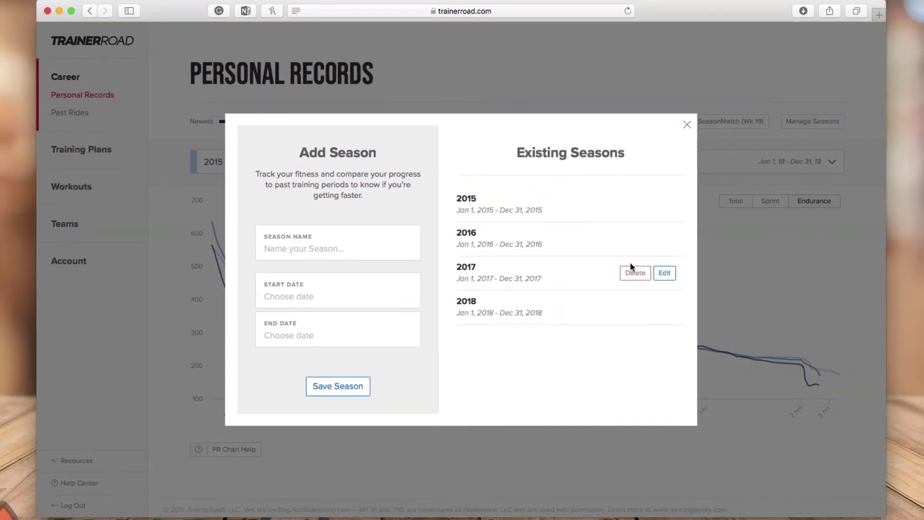
{"action": "left_click", "coordinate": [688, 124]}
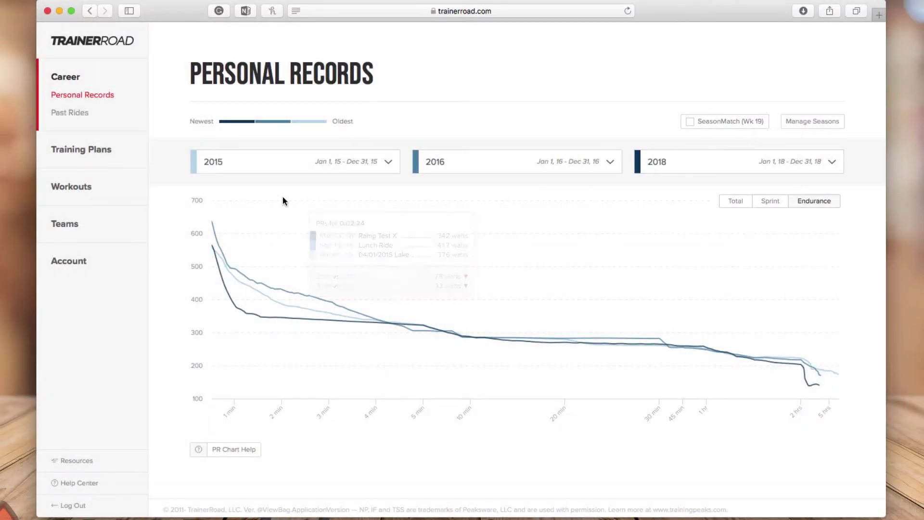
Set the middle comparison slot to the 2017 season
{"action": "left_click", "coordinate": [387, 162]}
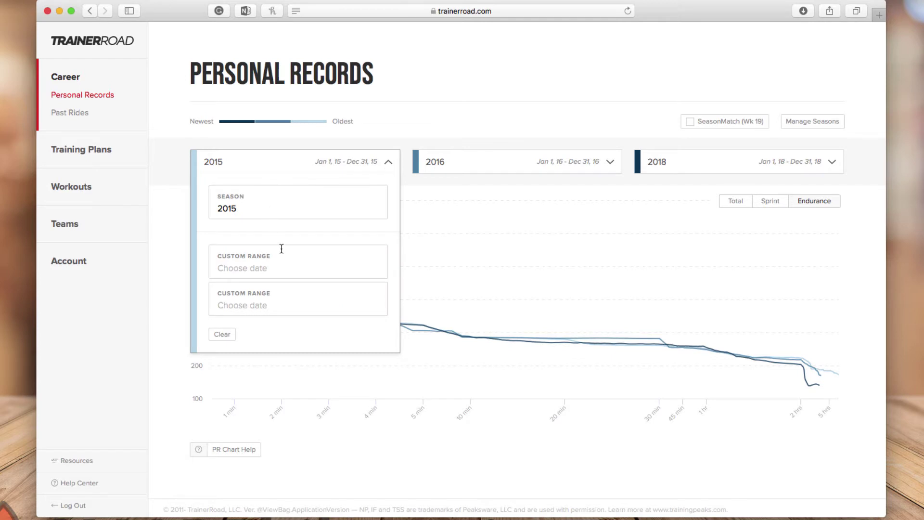
{"action": "left_click", "coordinate": [252, 210]}
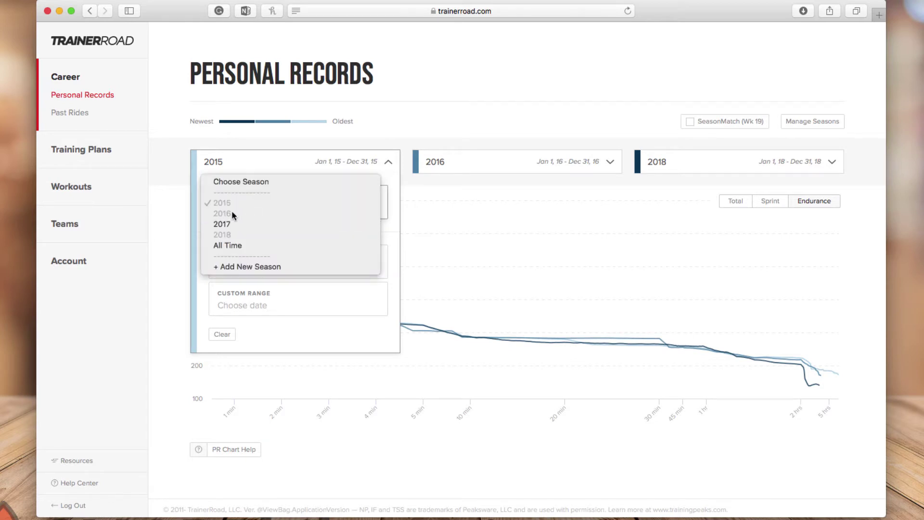
{"action": "left_click", "coordinate": [556, 156]}
{"action": "left_click", "coordinate": [570, 165]}
{"action": "left_click", "coordinate": [483, 198]}
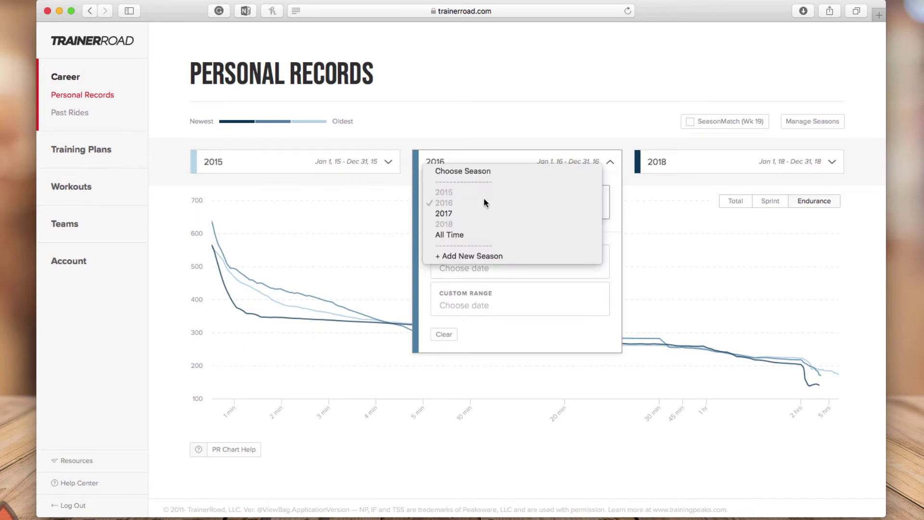
{"action": "left_click", "coordinate": [454, 211]}
Replace 2015 with 2016 in the first comparison slot
{"action": "left_click", "coordinate": [380, 167]}
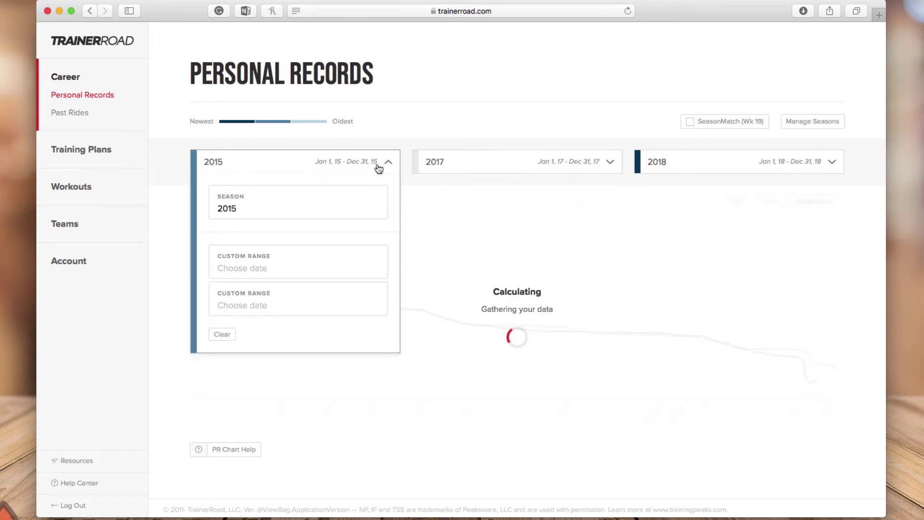
{"action": "left_click", "coordinate": [299, 166]}
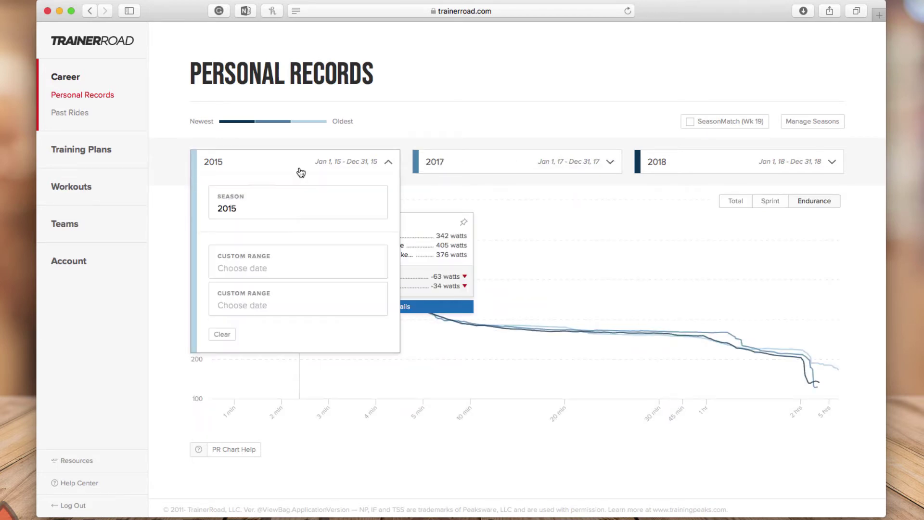
{"action": "left_click", "coordinate": [252, 207]}
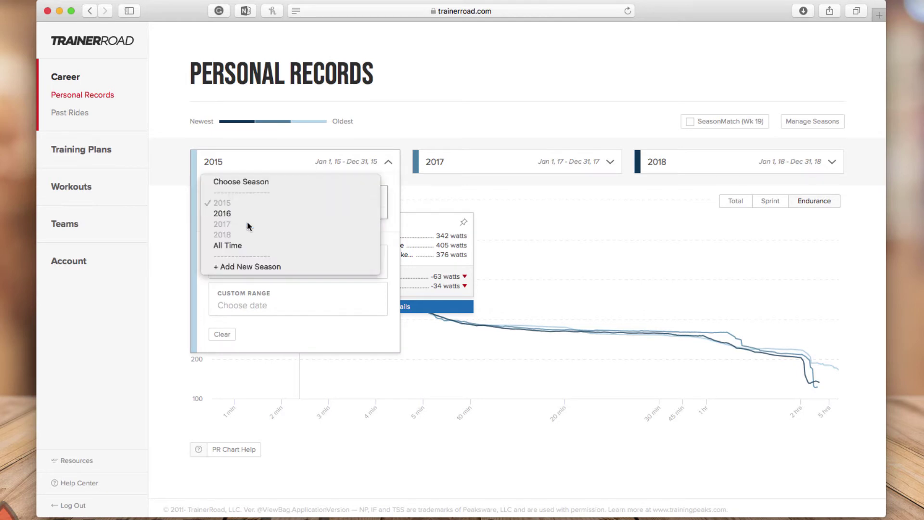
{"action": "left_click", "coordinate": [232, 213]}
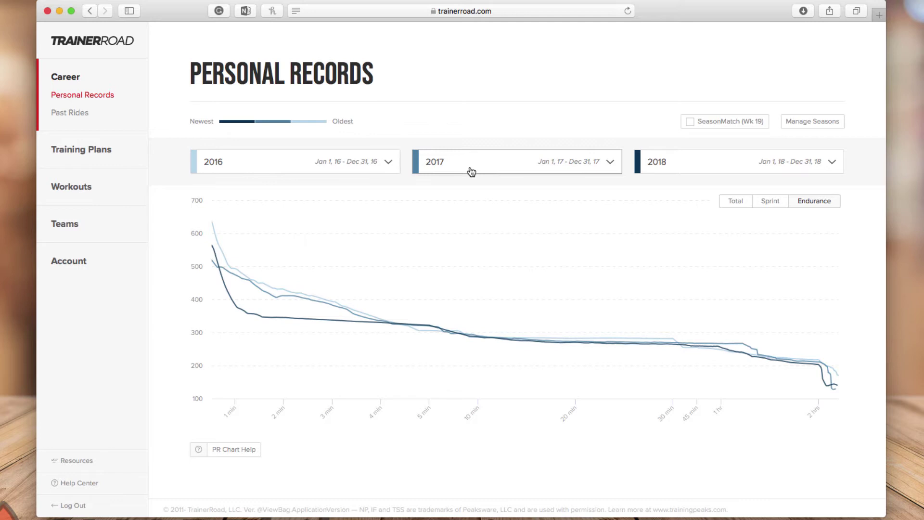
{"action": "mouse_move", "coordinate": [812, 323]}
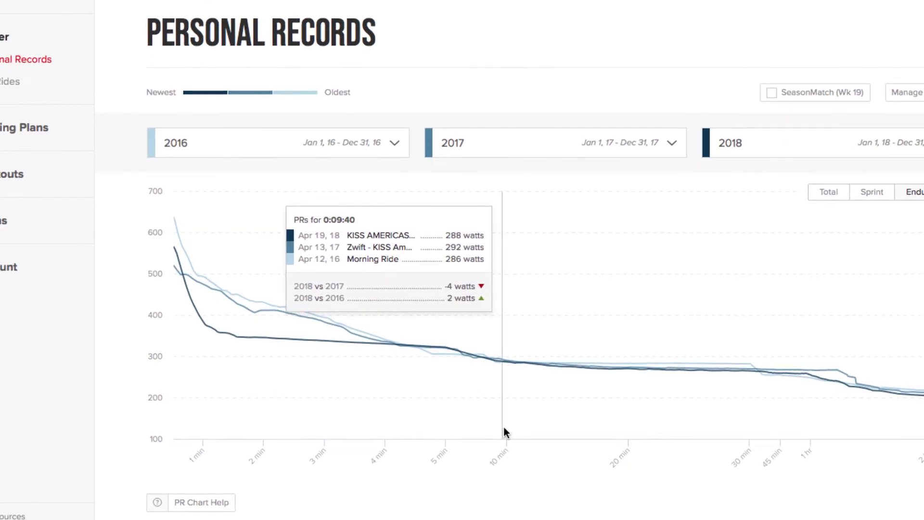
{"action": "left_click", "coordinate": [508, 426]}
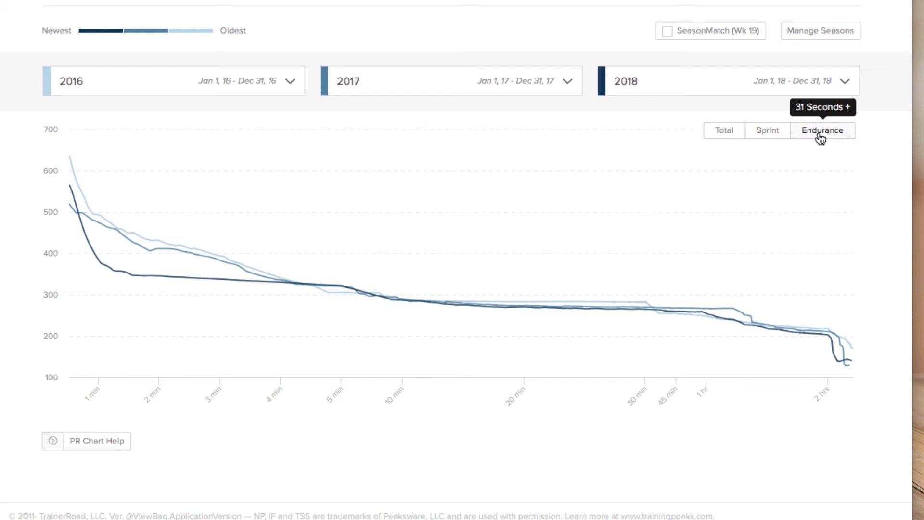
View the 1–30 second sprint records briefly, then switch the chart to Total durations
{"action": "left_click", "coordinate": [773, 137]}
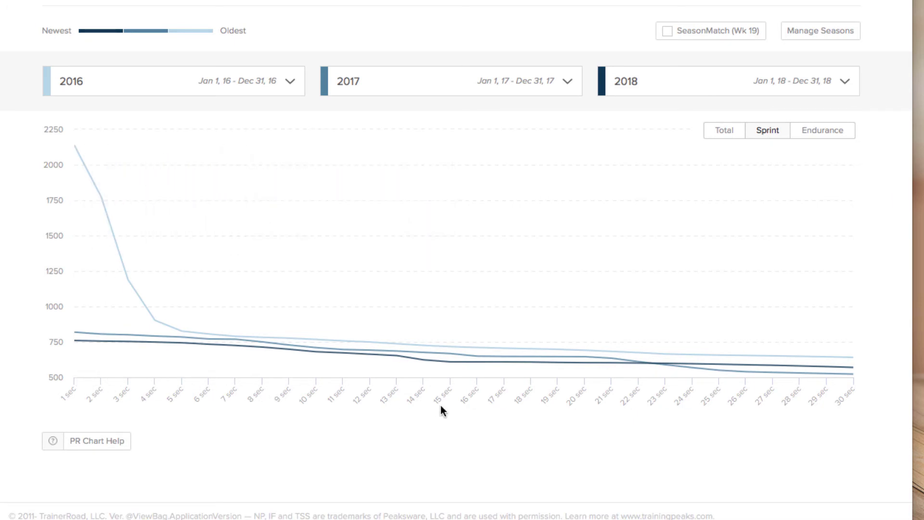
{"action": "left_click", "coordinate": [736, 141]}
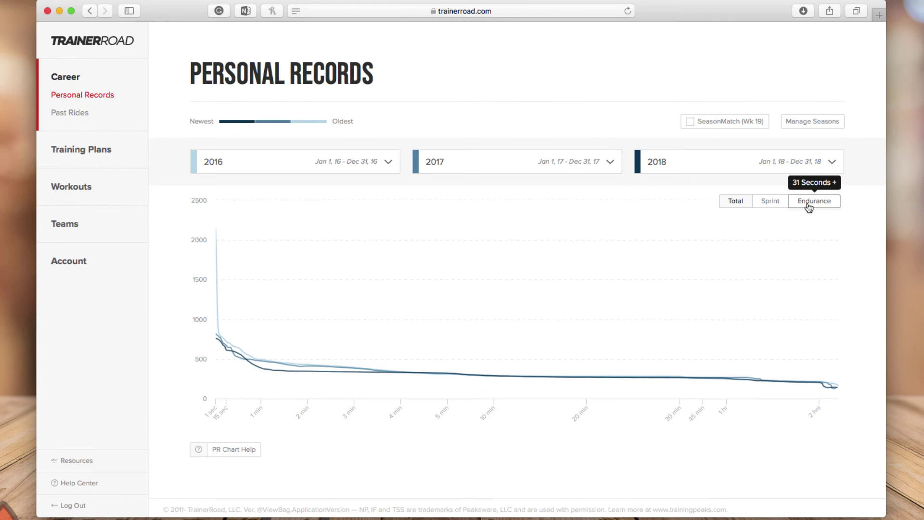
Switch to Endurance and pin the 3-minute PRs: 338, 383 and 394 watts
{"action": "left_click", "coordinate": [809, 207]}
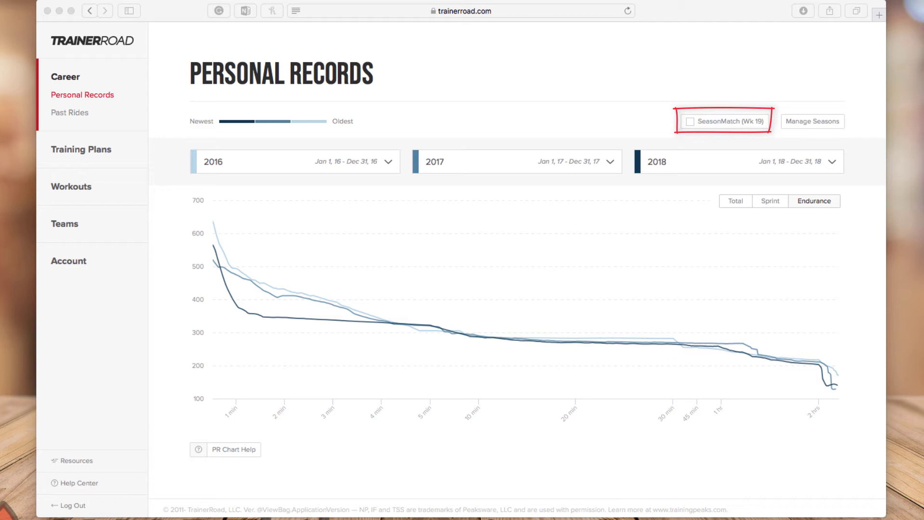
{"action": "left_click", "coordinate": [332, 399]}
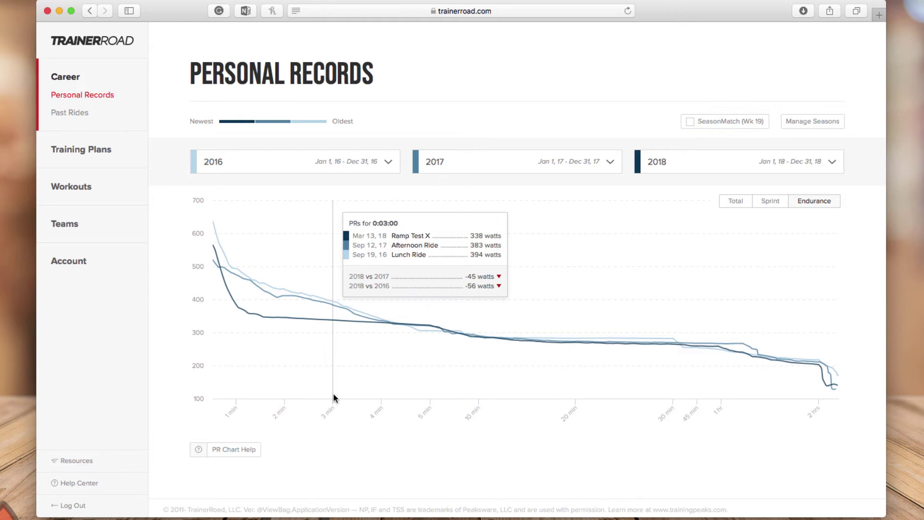
{"action": "left_click", "coordinate": [334, 394]}
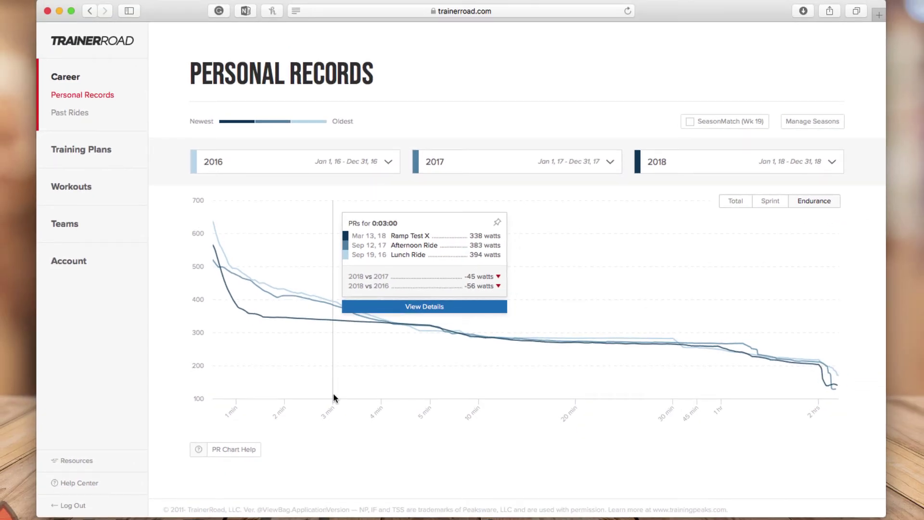
Enable SeasonMatch (Wk 19) and pin the 3-minute PRs: 2018 beats 2017 by 18, trails 2016 by 14
{"action": "mouse_move", "coordinate": [689, 124]}
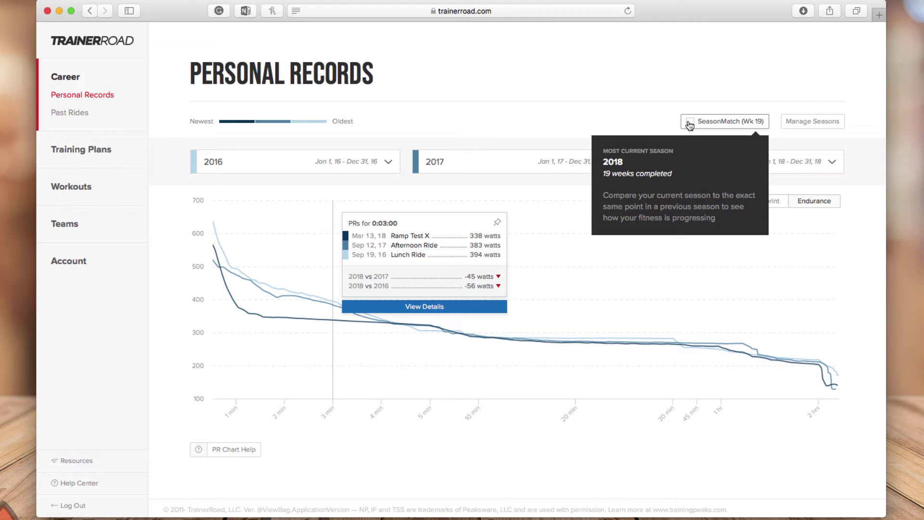
{"action": "left_click", "coordinate": [690, 123]}
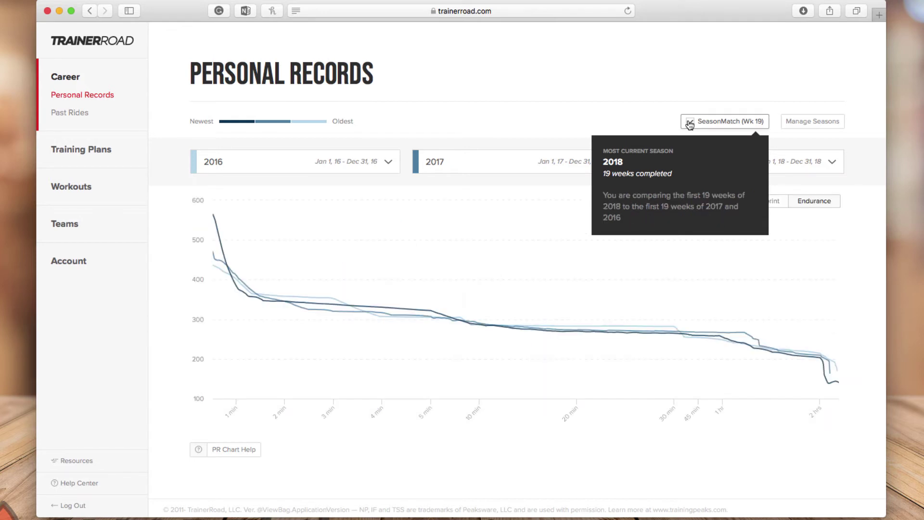
{"action": "mouse_move", "coordinate": [332, 396]}
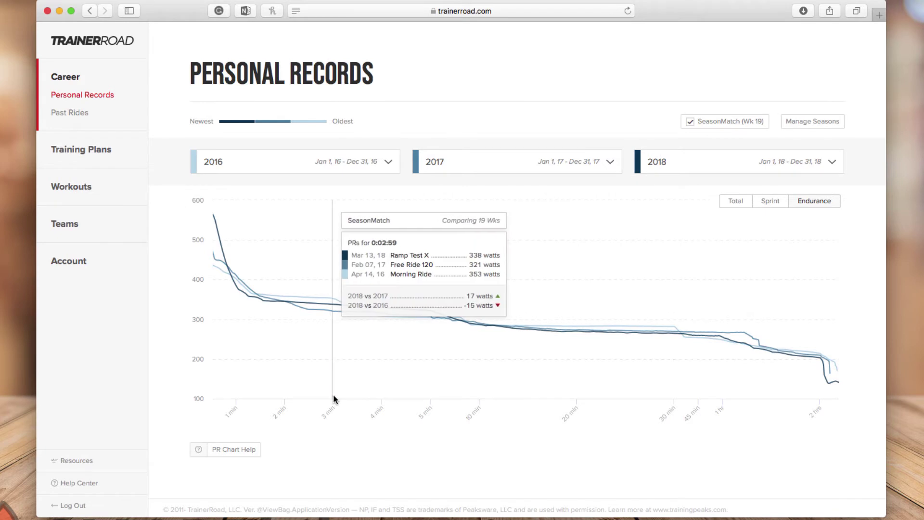
{"action": "left_click", "coordinate": [334, 394]}
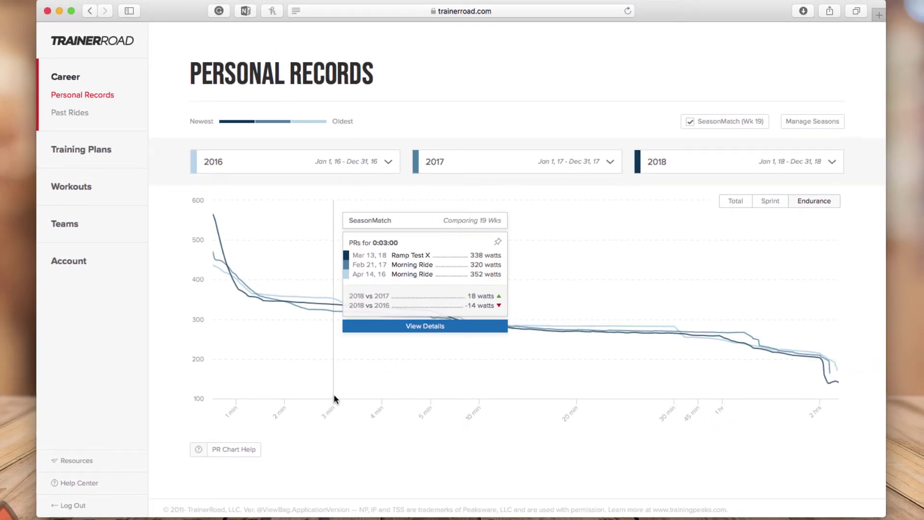
Load more past rides and open 'alpe du zwift 2nd attempt' from Mar 31, 2018
{"action": "left_click", "coordinate": [72, 112]}
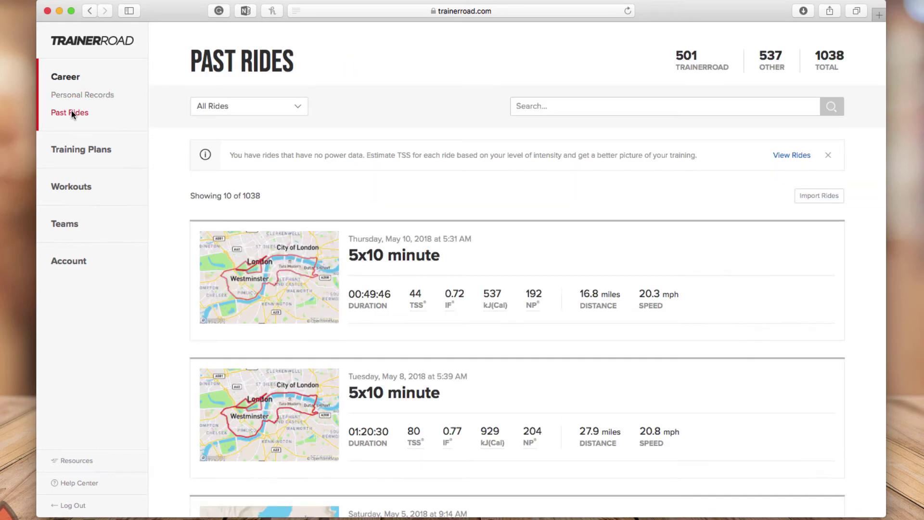
{"action": "scroll", "coordinate": [734, 296], "scroll_direction": "down", "scroll_amount": 15}
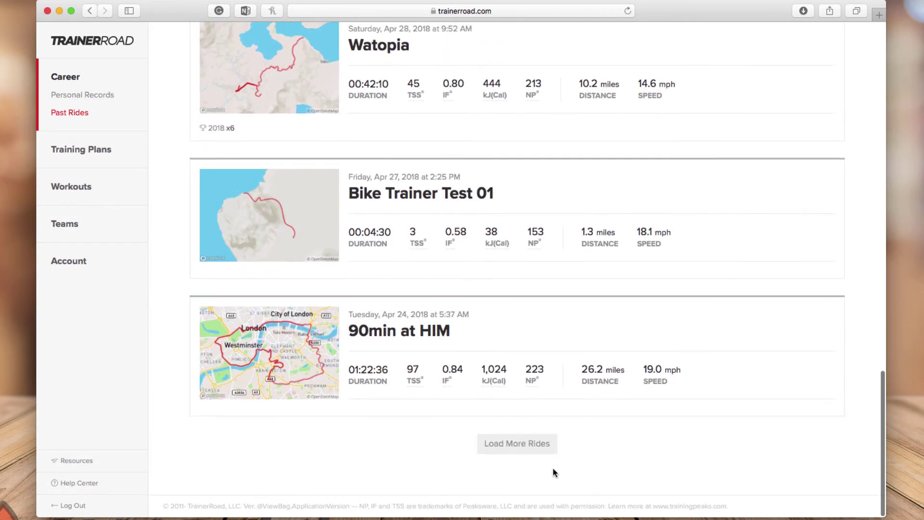
{"action": "left_click", "coordinate": [548, 441]}
{"action": "left_click", "coordinate": [549, 192]}
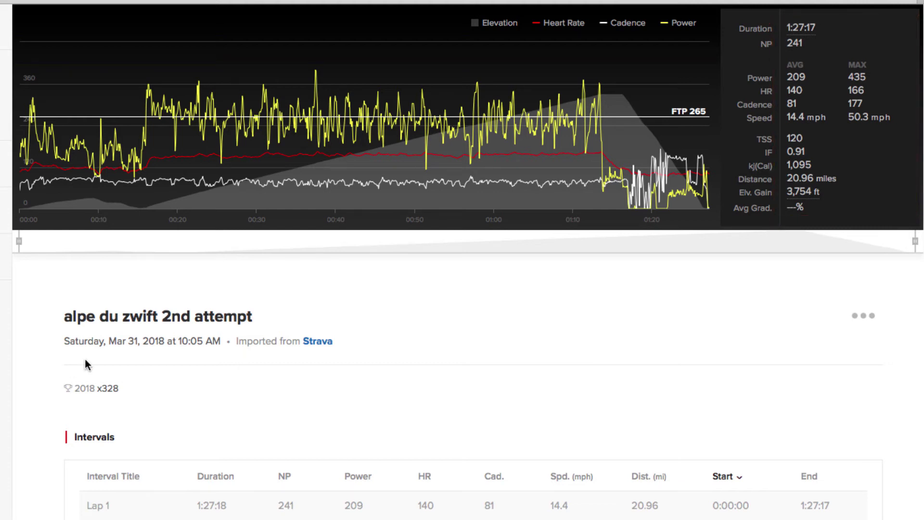
Select the 0:15:45–1:13:40 climb on the ride chart and zoom onto it
{"action": "left_click", "coordinate": [148, 136]}
{"action": "left_click_drag", "start_coordinate": [151, 136], "coordinate": [433, 117]}
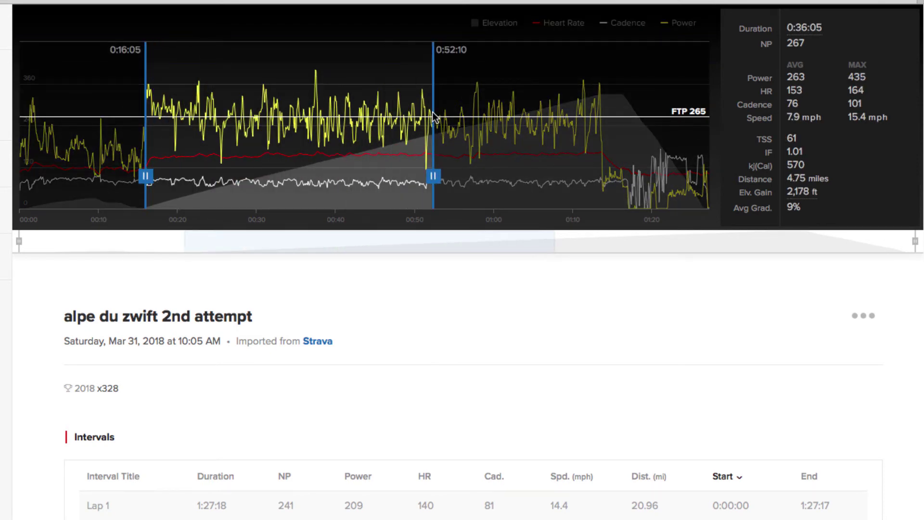
{"action": "mouse_move", "coordinate": [433, 176]}
{"action": "left_mouse_down"}
{"action": "mouse_move", "coordinate": [573, 169]}
{"action": "mouse_move", "coordinate": [582, 181]}
{"action": "mouse_move", "coordinate": [604, 178]}
{"action": "left_mouse_up"}
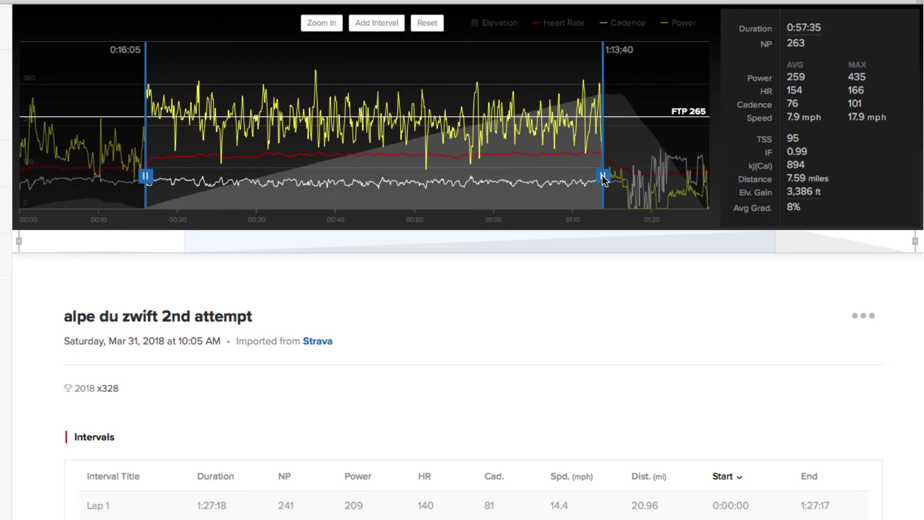
{"action": "left_click", "coordinate": [604, 178]}
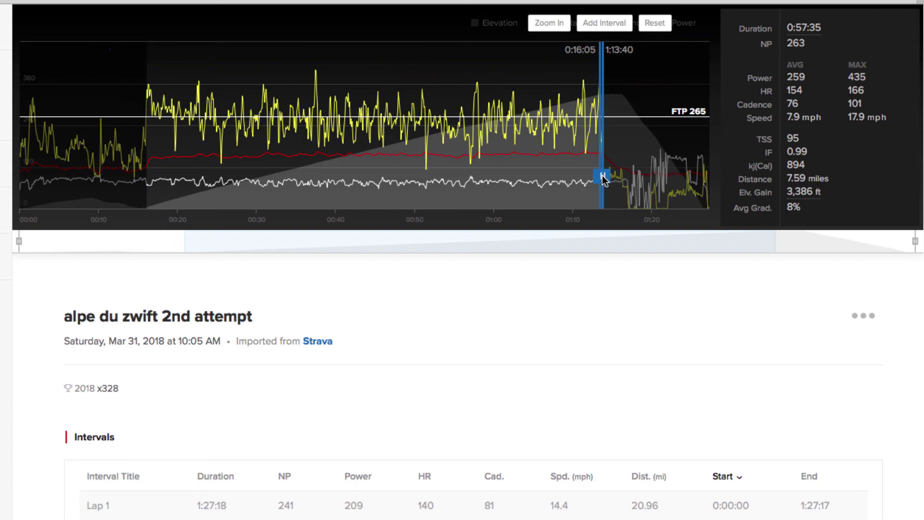
{"action": "mouse_move", "coordinate": [604, 178]}
{"action": "left_mouse_down"}
{"action": "mouse_move", "coordinate": [433, 178]}
{"action": "mouse_move", "coordinate": [199, 203]}
{"action": "left_mouse_up"}
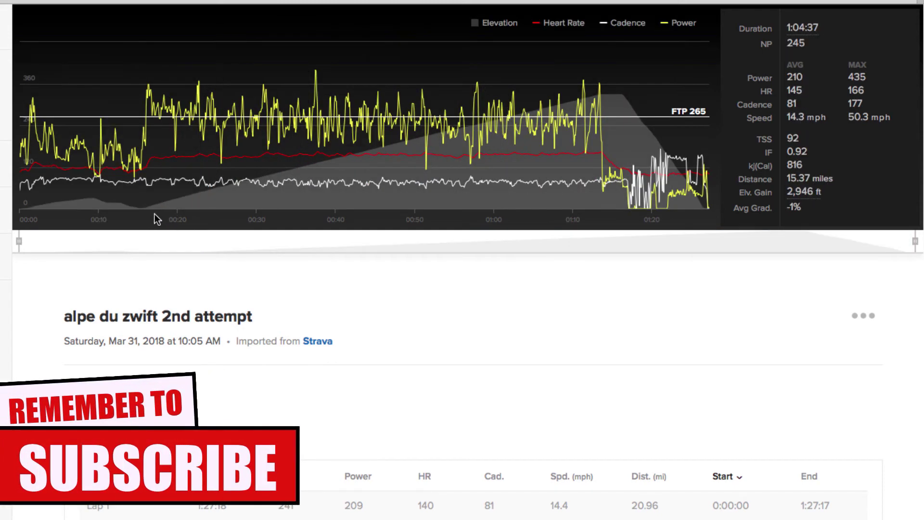
{"action": "left_click", "coordinate": [147, 196]}
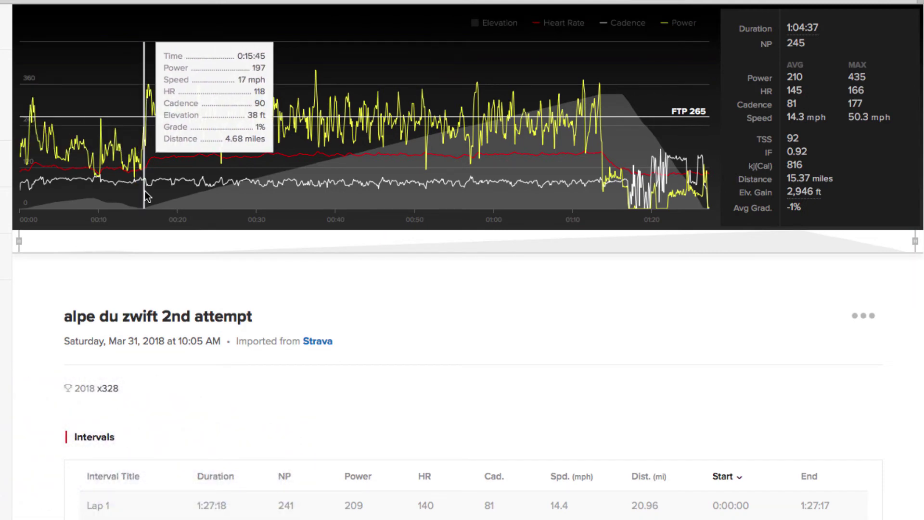
{"action": "mouse_move", "coordinate": [147, 195]}
{"action": "left_mouse_down"}
{"action": "mouse_move", "coordinate": [442, 154]}
{"action": "mouse_move", "coordinate": [542, 160]}
{"action": "mouse_move", "coordinate": [604, 183]}
{"action": "left_mouse_up"}
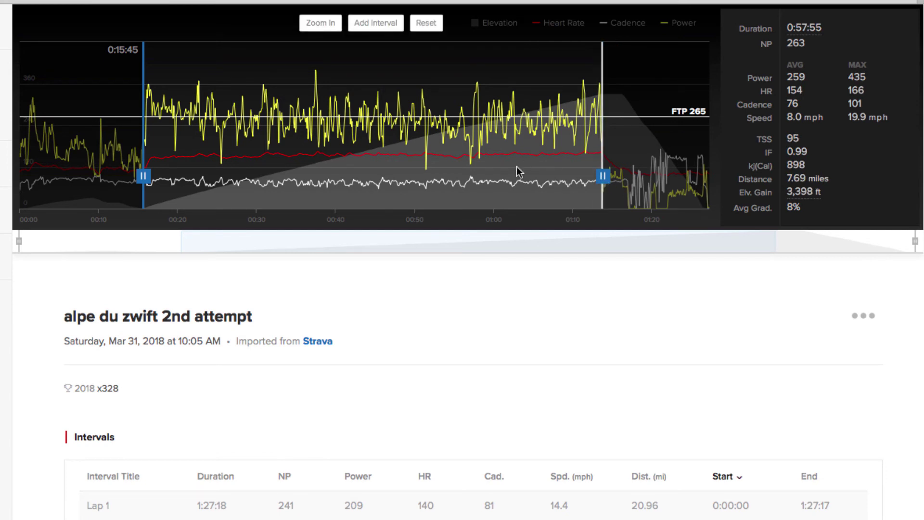
{"action": "left_click", "coordinate": [331, 28]}
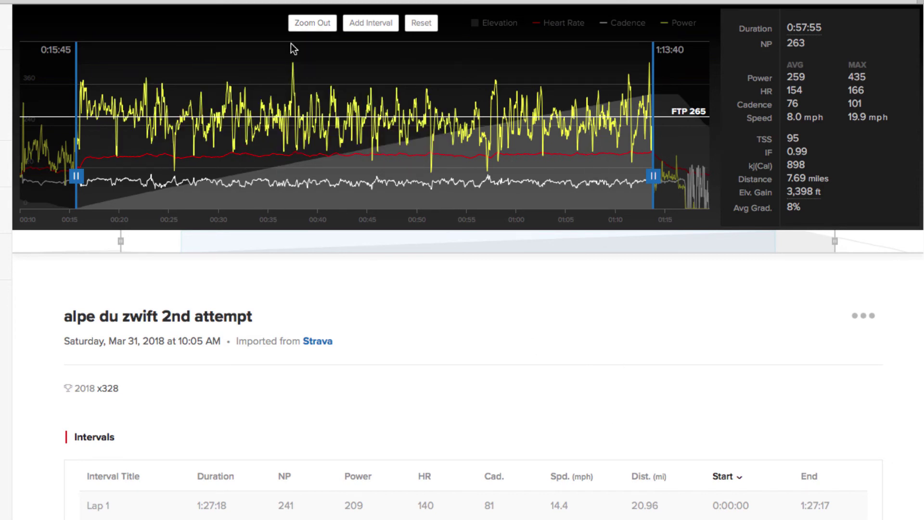
Dismiss the empty add-interval form and expand the Alpe du Zwift interval's route map
{"action": "left_click", "coordinate": [374, 24]}
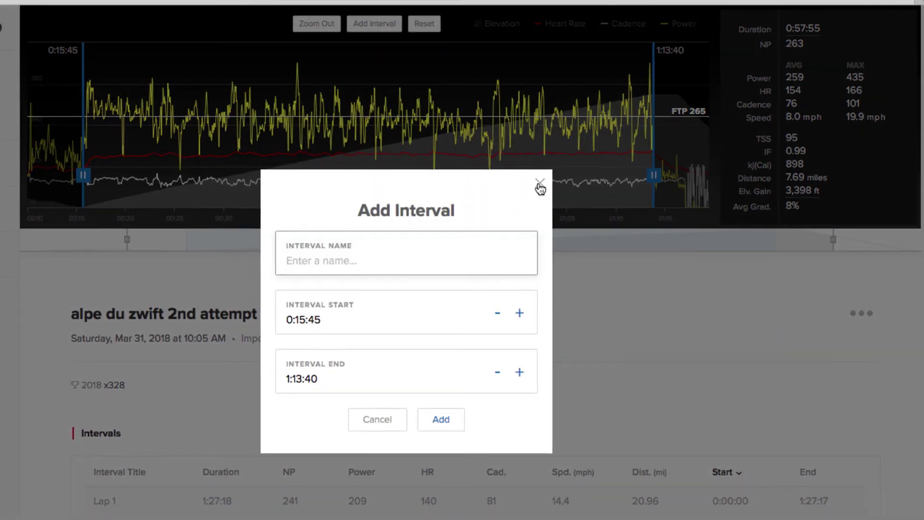
{"action": "left_click", "coordinate": [538, 188]}
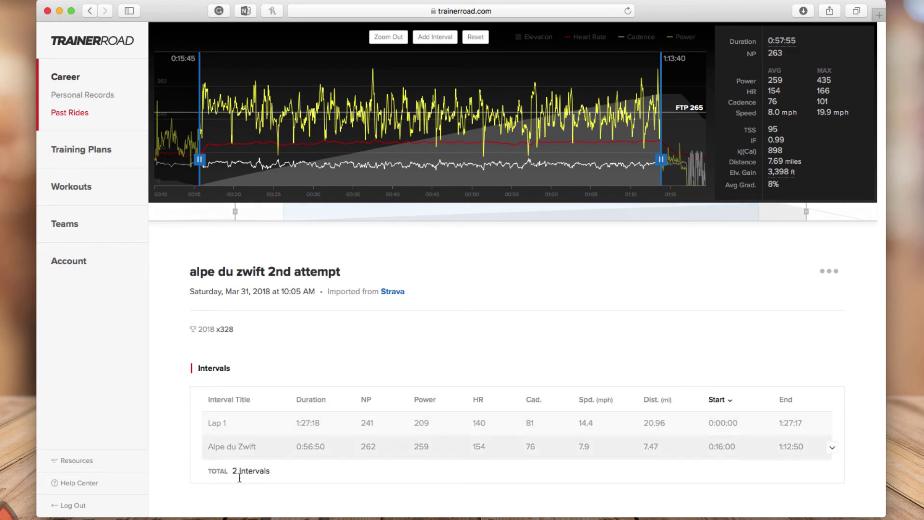
{"action": "left_click", "coordinate": [511, 455]}
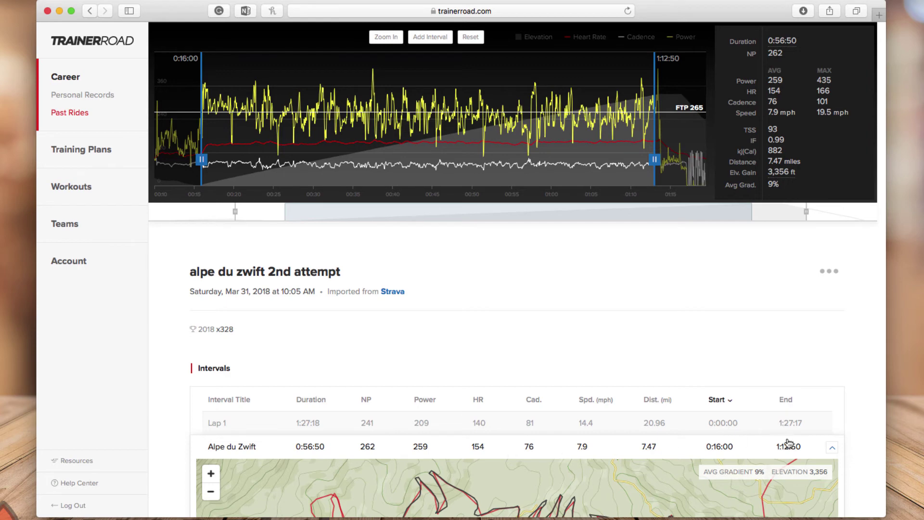
{"action": "scroll", "coordinate": [861, 449], "scroll_direction": "down", "scroll_amount": 5}
{"action": "scroll", "coordinate": [861, 452], "scroll_direction": "up", "scroll_amount": 2}
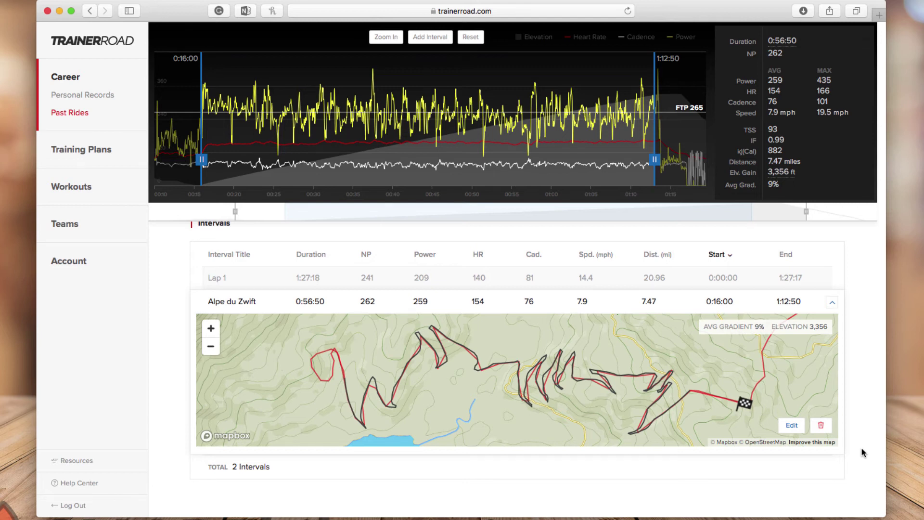
Pin the 1 hr power-curve PR comparison: 255 W versus the 2016–2018 seasons
{"action": "scroll", "coordinate": [862, 449], "scroll_direction": "down", "scroll_amount": 10}
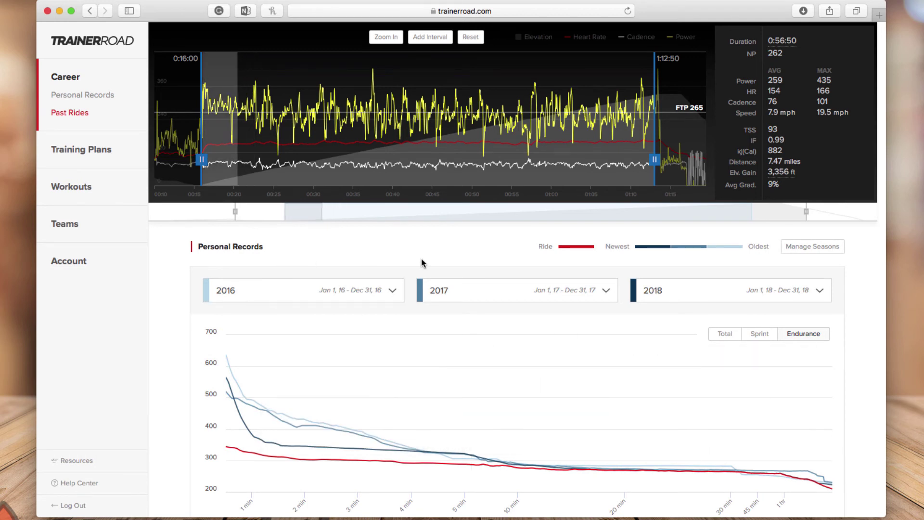
{"action": "scroll", "coordinate": [864, 431], "scroll_direction": "down", "scroll_amount": 2}
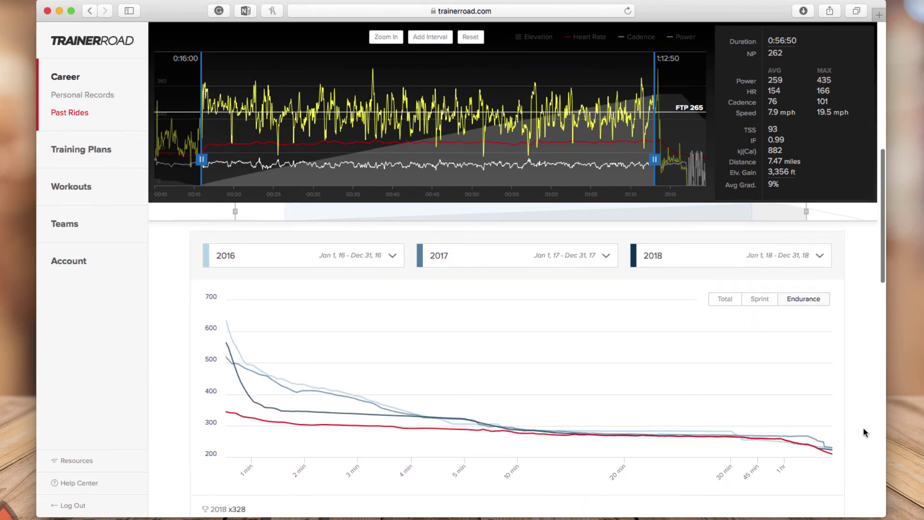
{"action": "scroll", "coordinate": [865, 431], "scroll_direction": "down", "scroll_amount": 1}
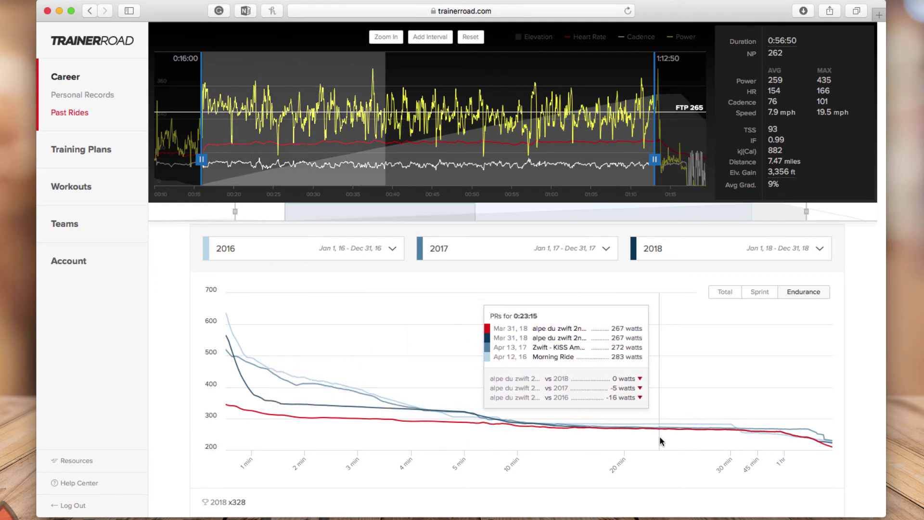
{"action": "left_click", "coordinate": [785, 439]}
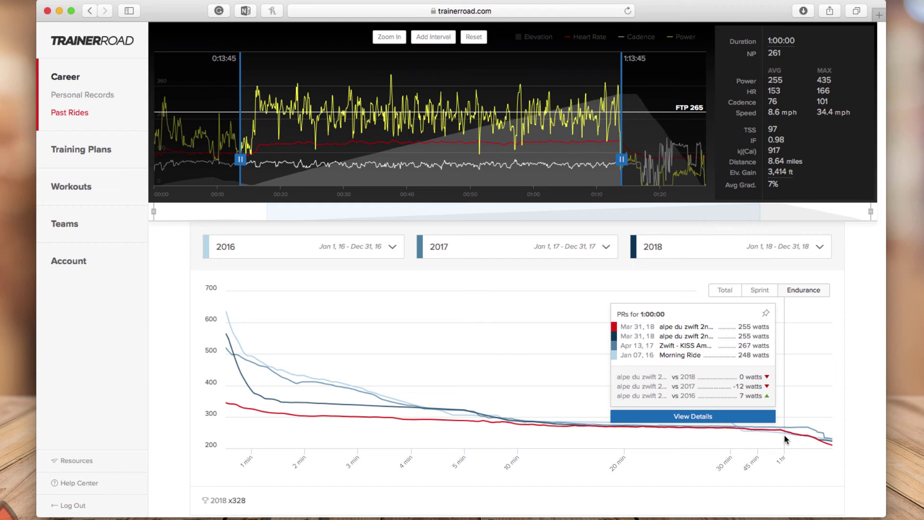
{"action": "left_click", "coordinate": [707, 418]}
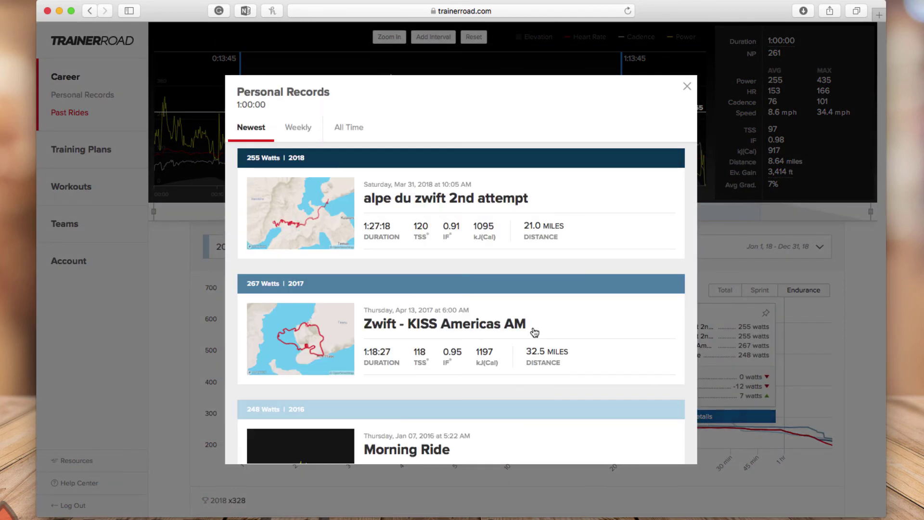
{"action": "scroll", "coordinate": [533, 330], "scroll_direction": "down", "scroll_amount": 2}
{"action": "scroll", "coordinate": [534, 332], "scroll_direction": "up", "scroll_amount": 1}
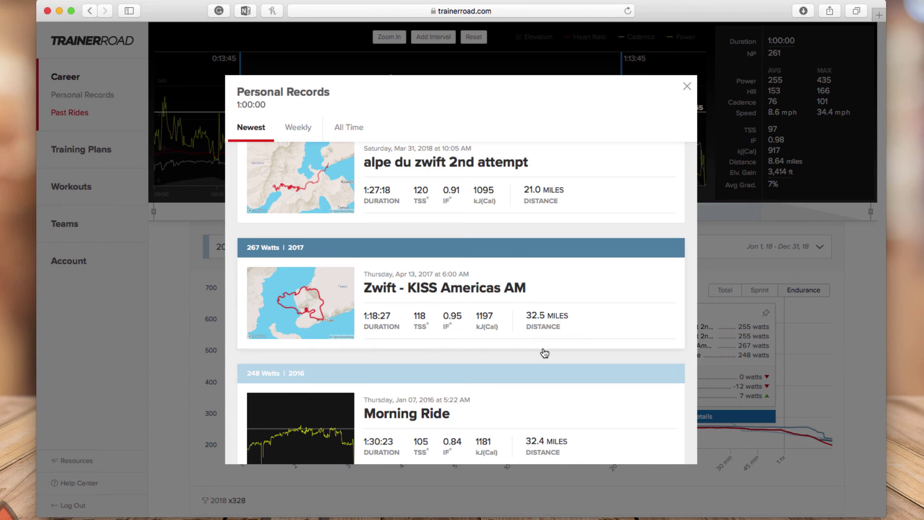
{"action": "left_click", "coordinate": [687, 89]}
{"action": "scroll", "coordinate": [863, 452], "scroll_direction": "down", "scroll_amount": 8}
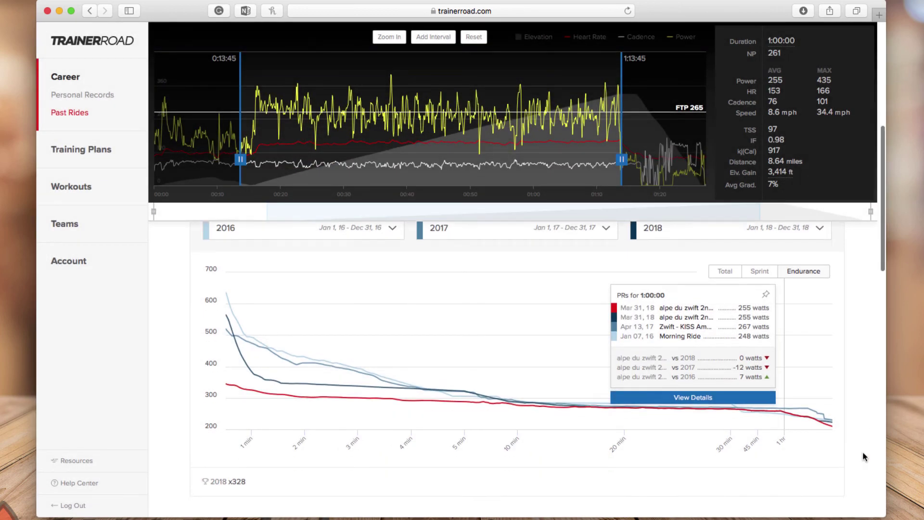
Go to the Workouts library showing the Phoenix search results
{"action": "scroll", "coordinate": [862, 451], "scroll_direction": "up", "scroll_amount": 5}
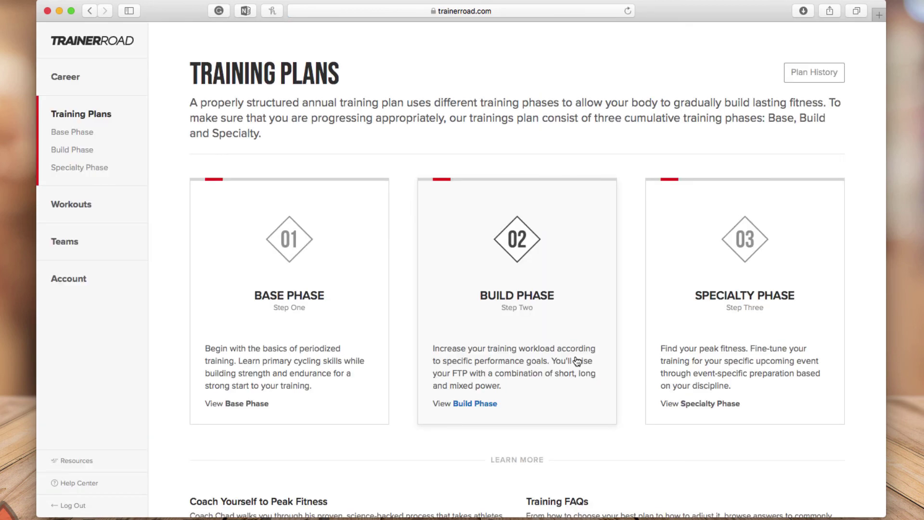
{"action": "left_click", "coordinate": [86, 205]}
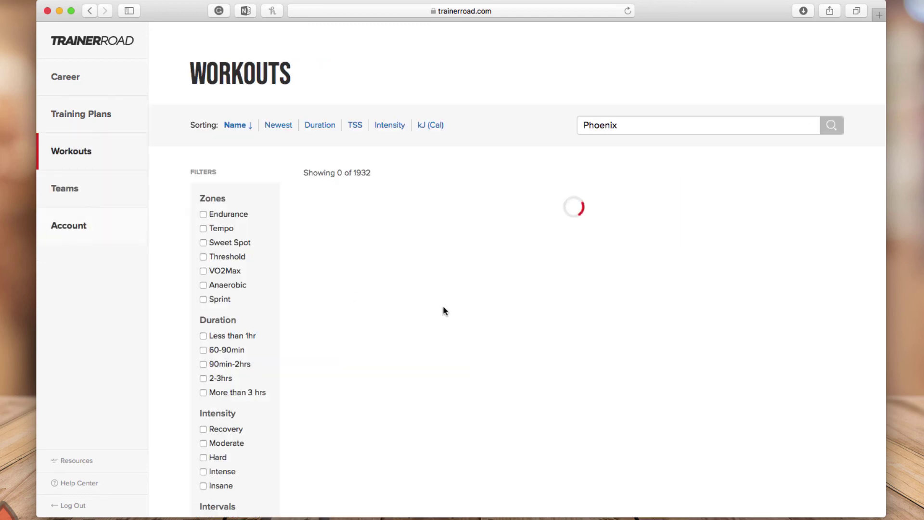
{"action": "scroll", "coordinate": [482, 308], "scroll_direction": "down", "scroll_amount": 2}
{"action": "scroll", "coordinate": [527, 312], "scroll_direction": "down", "scroll_amount": 2}
{"action": "scroll", "coordinate": [527, 313], "scroll_direction": "up", "scroll_amount": 1}
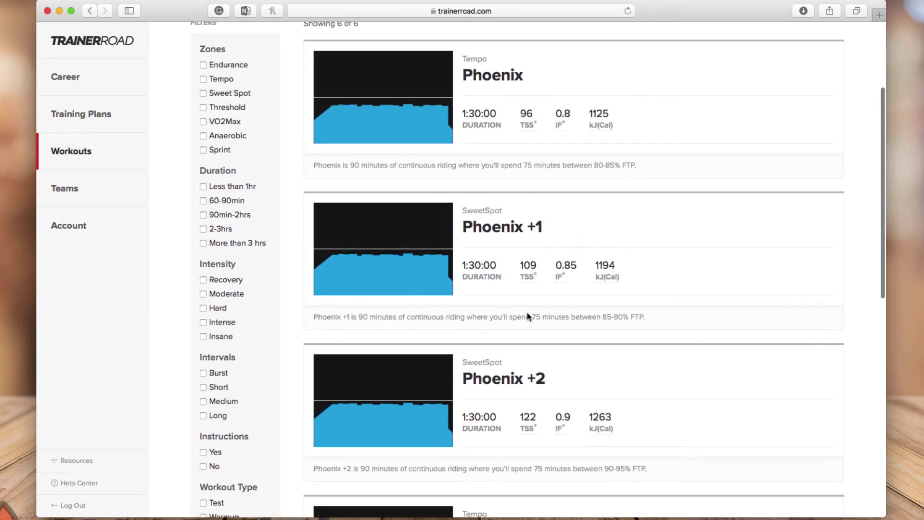
Open the Phoenix Tempo workout and browse its training plans and variations like Phoenix +1 and +2
{"action": "left_click", "coordinate": [490, 79]}
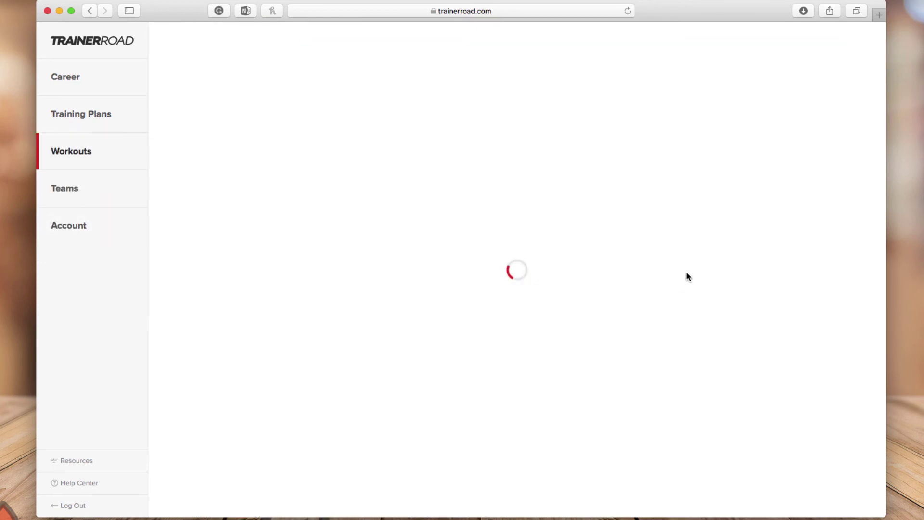
{"action": "scroll", "coordinate": [655, 284], "scroll_direction": "down", "scroll_amount": 3}
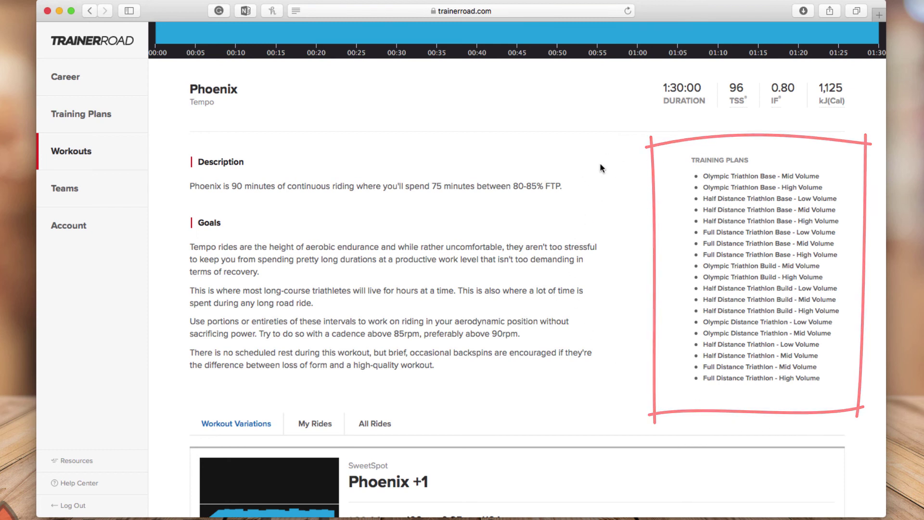
{"action": "scroll", "coordinate": [607, 259], "scroll_direction": "down", "scroll_amount": 5}
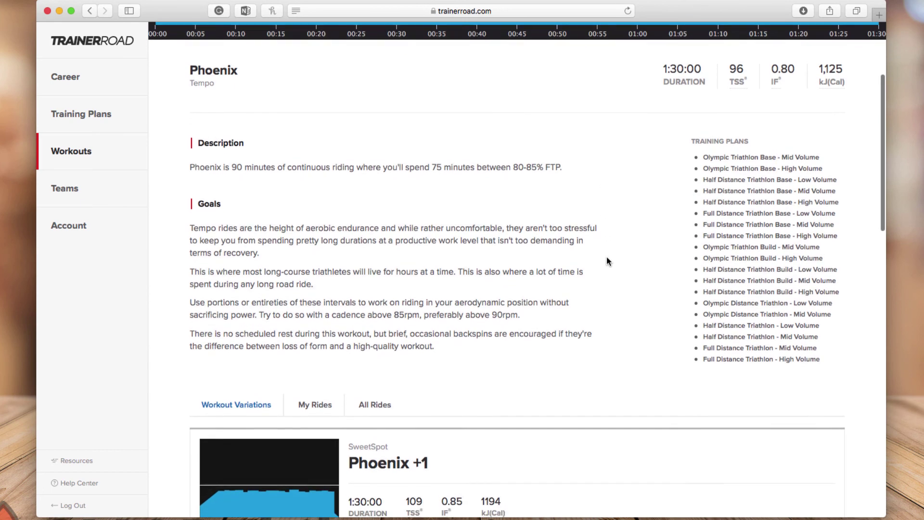
{"action": "scroll", "coordinate": [608, 262], "scroll_direction": "down", "scroll_amount": 2}
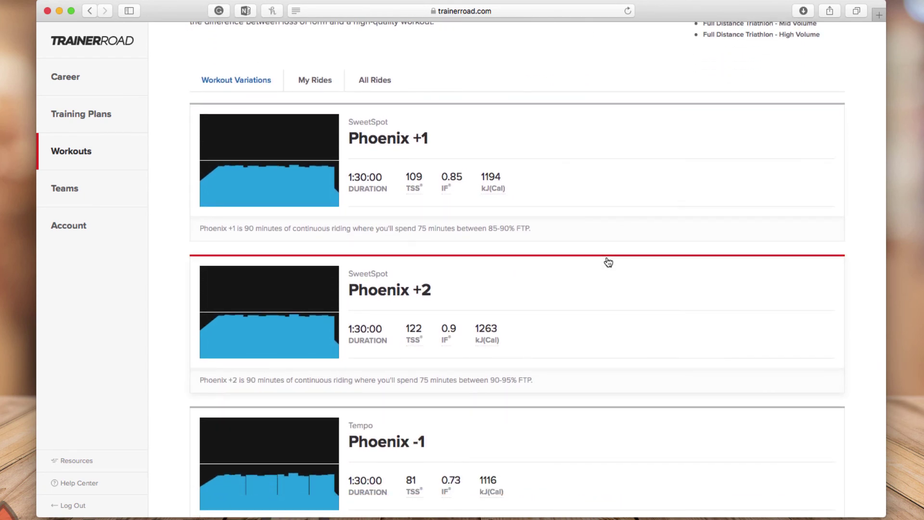
{"action": "scroll", "coordinate": [608, 262], "scroll_direction": "down", "scroll_amount": 2}
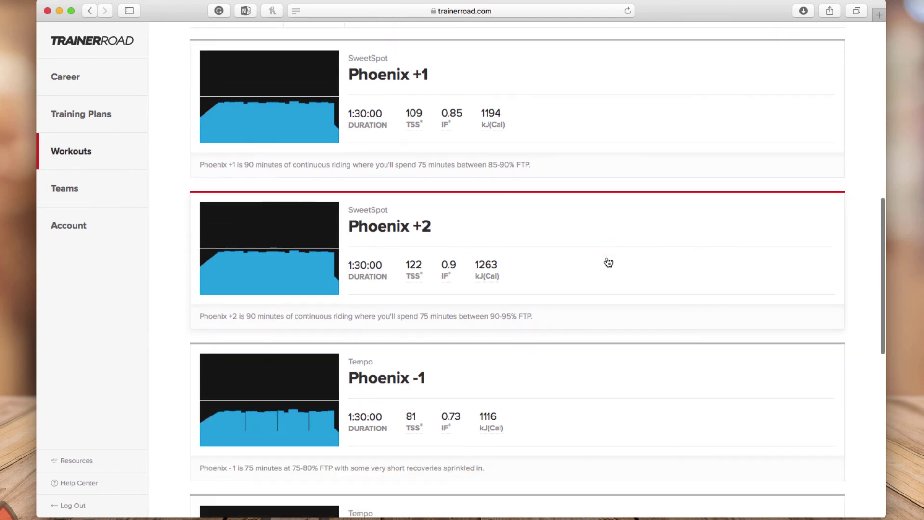
{"action": "scroll", "coordinate": [608, 263], "scroll_direction": "down", "scroll_amount": 2}
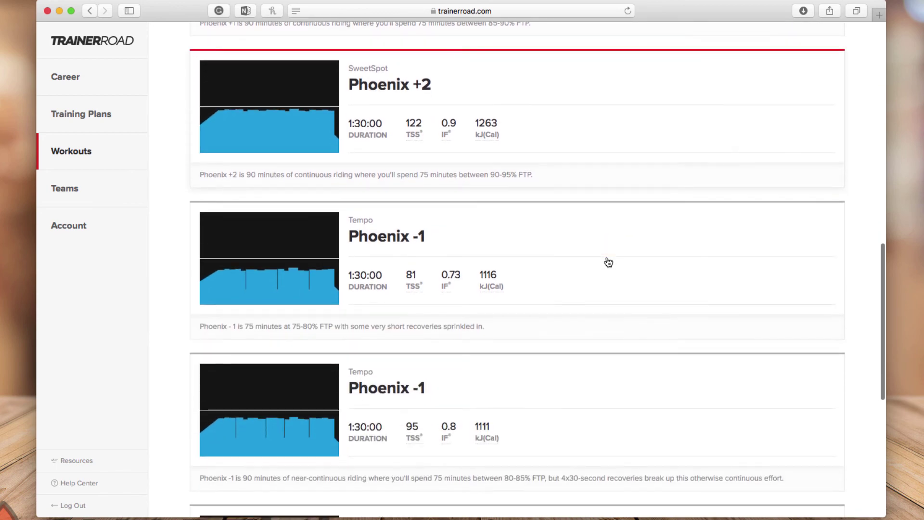
{"action": "scroll", "coordinate": [608, 262], "scroll_direction": "up", "scroll_amount": 3}
{"action": "scroll", "coordinate": [609, 262], "scroll_direction": "up", "scroll_amount": 3}
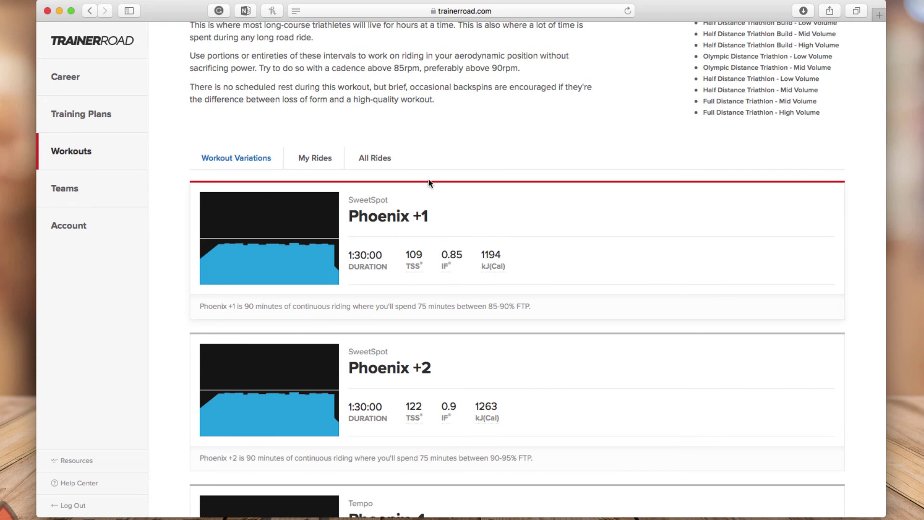
Switch the Phoenix page to My Rides and browse the ride cards
{"action": "left_click", "coordinate": [323, 165]}
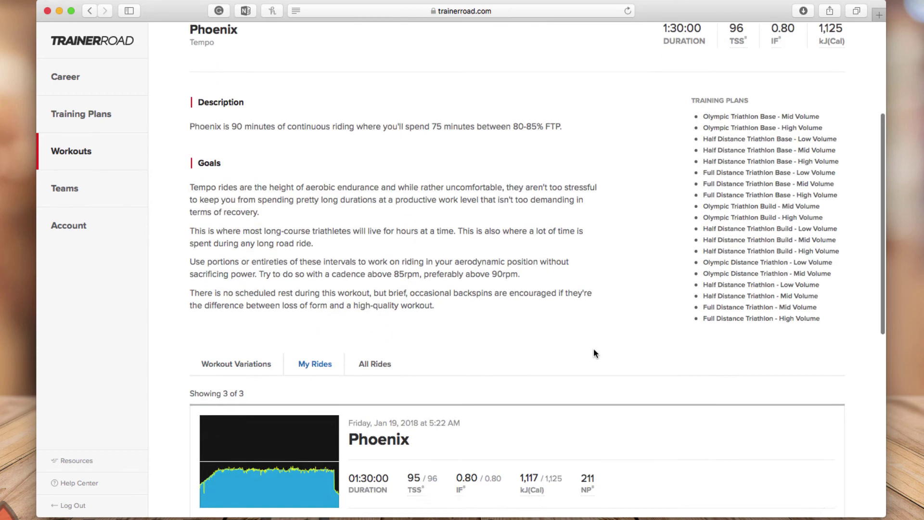
{"action": "scroll", "coordinate": [593, 347], "scroll_direction": "down", "scroll_amount": 5}
{"action": "scroll", "coordinate": [594, 350], "scroll_direction": "down", "scroll_amount": 1}
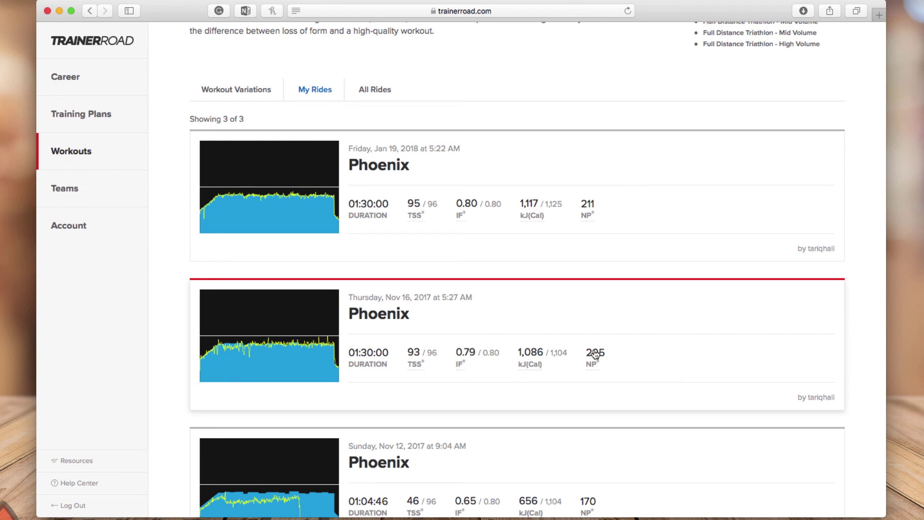
{"action": "scroll", "coordinate": [595, 354], "scroll_direction": "down", "scroll_amount": 3}
{"action": "scroll", "coordinate": [596, 354], "scroll_direction": "up", "scroll_amount": 7}
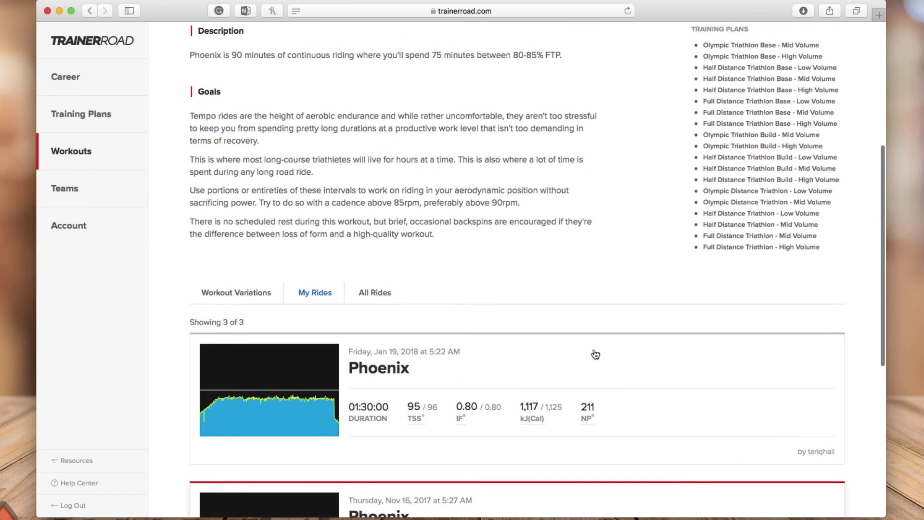
{"action": "scroll", "coordinate": [595, 354], "scroll_direction": "up", "scroll_amount": 1}
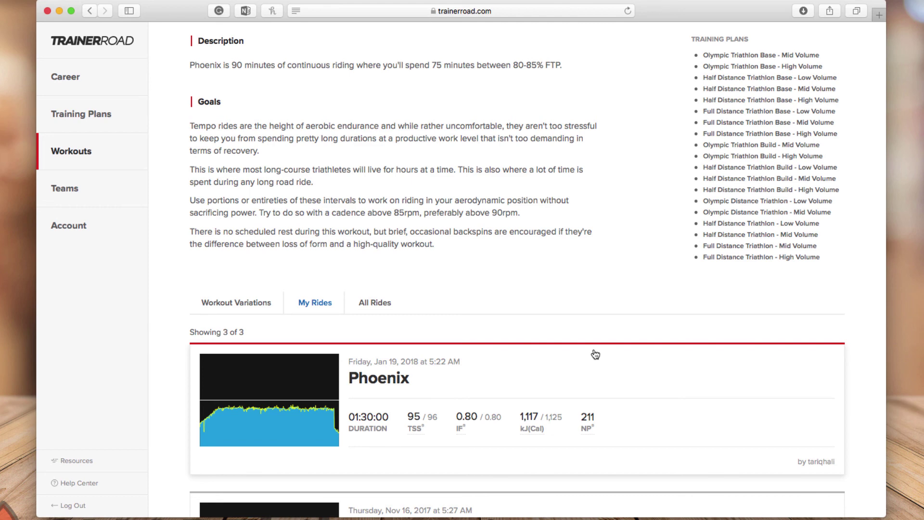
{"action": "scroll", "coordinate": [595, 355], "scroll_direction": "down", "scroll_amount": 6}
{"action": "scroll", "coordinate": [596, 354], "scroll_direction": "up", "scroll_amount": 12}
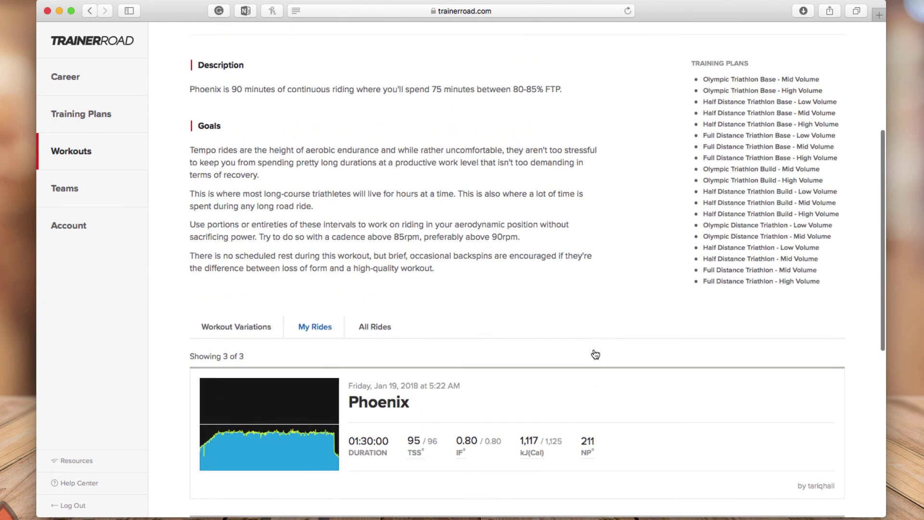
{"action": "scroll", "coordinate": [595, 354], "scroll_direction": "down", "scroll_amount": 10}
{"action": "scroll", "coordinate": [594, 348], "scroll_direction": "up", "scroll_amount": 5}
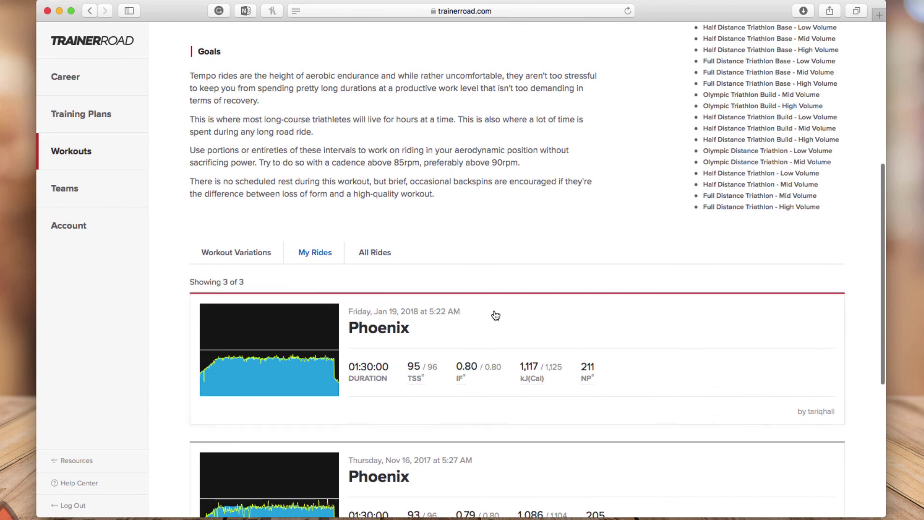
Switch to All Rides and scroll through other riders' May 10, 2018 Phoenix rides
{"action": "left_click", "coordinate": [381, 250]}
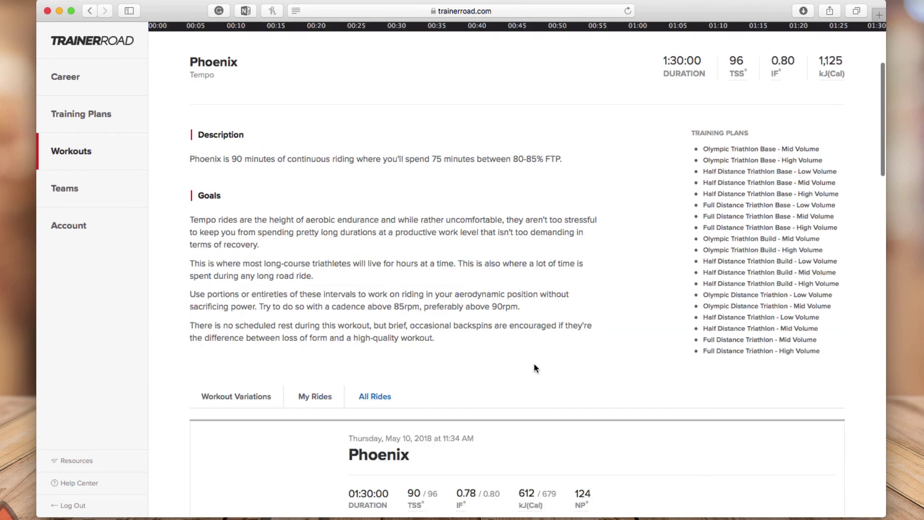
{"action": "scroll", "coordinate": [534, 367], "scroll_direction": "down", "scroll_amount": 8}
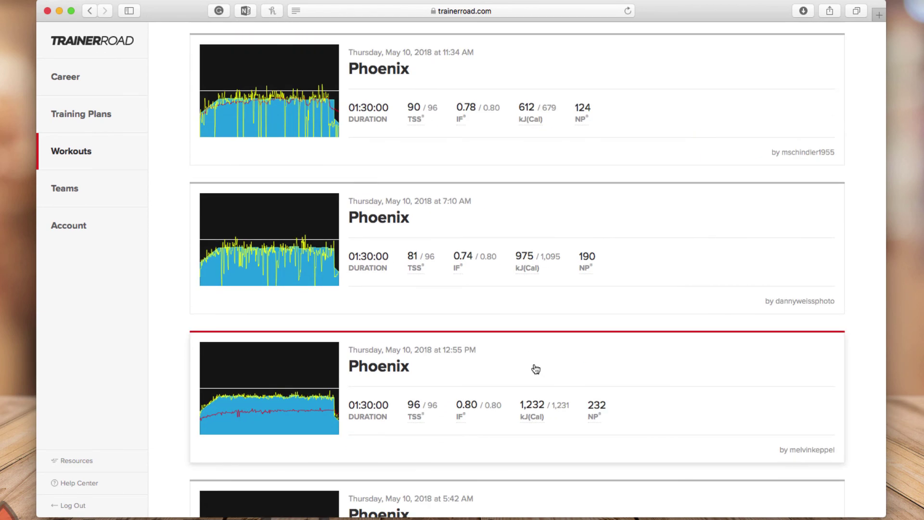